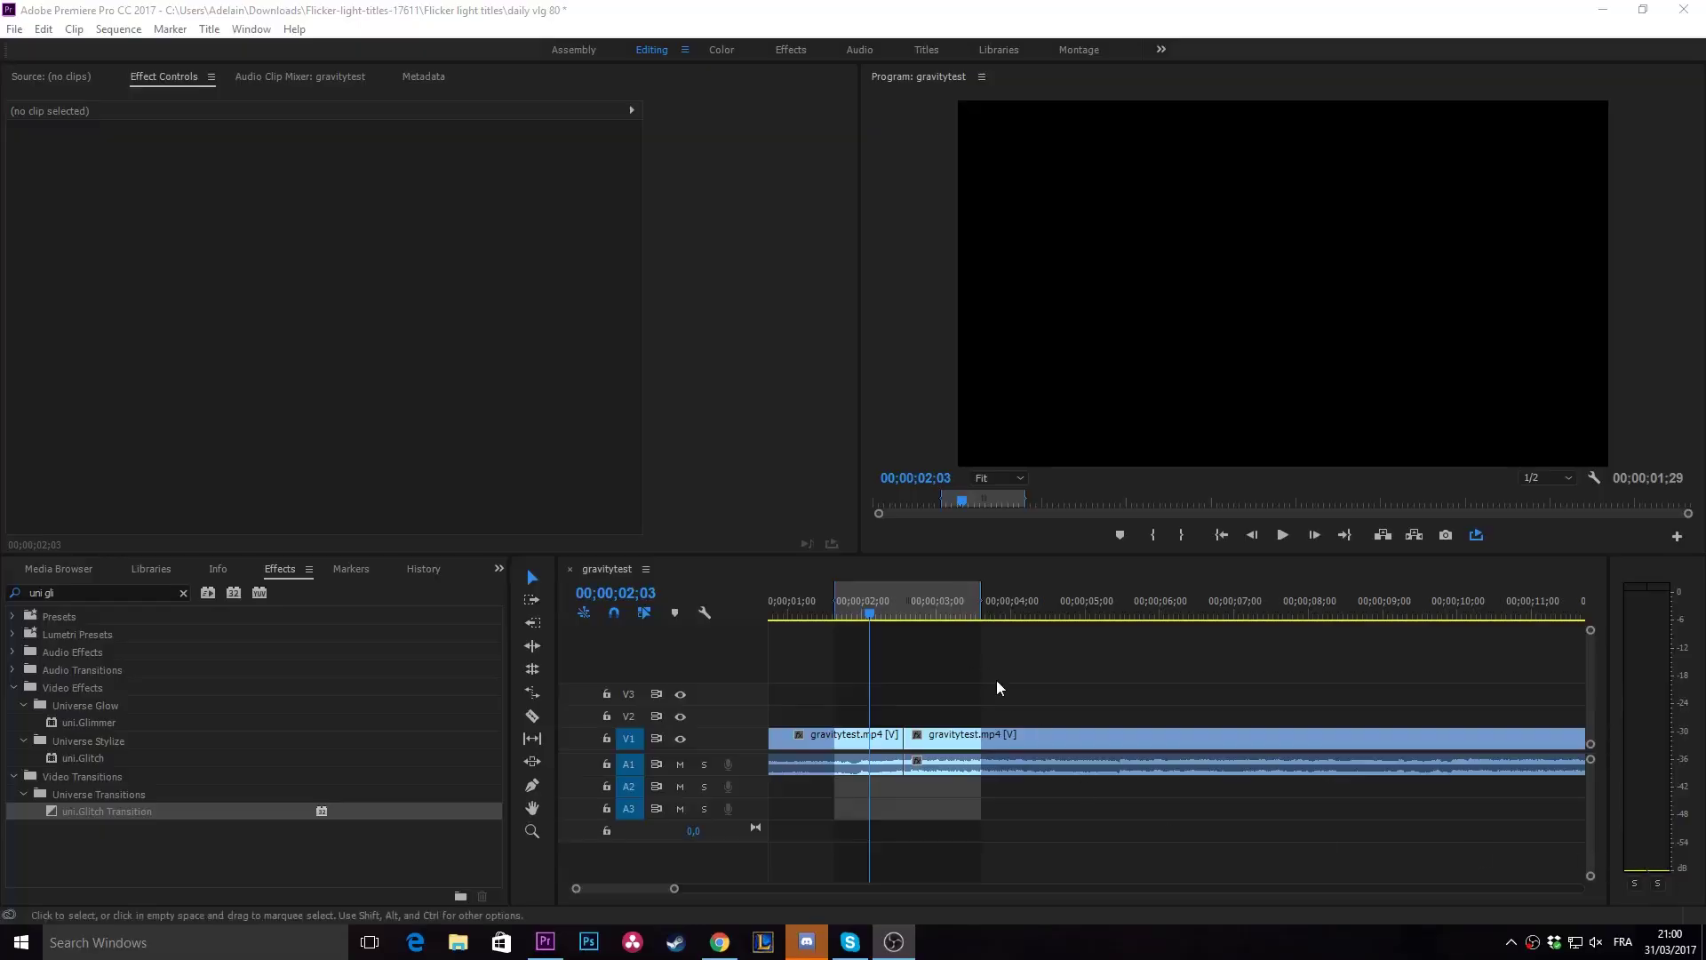
# Place the uni.Glitch Transition on the cut between the two gravitytest clips on V1.
pyautogui.click(1001, 690)
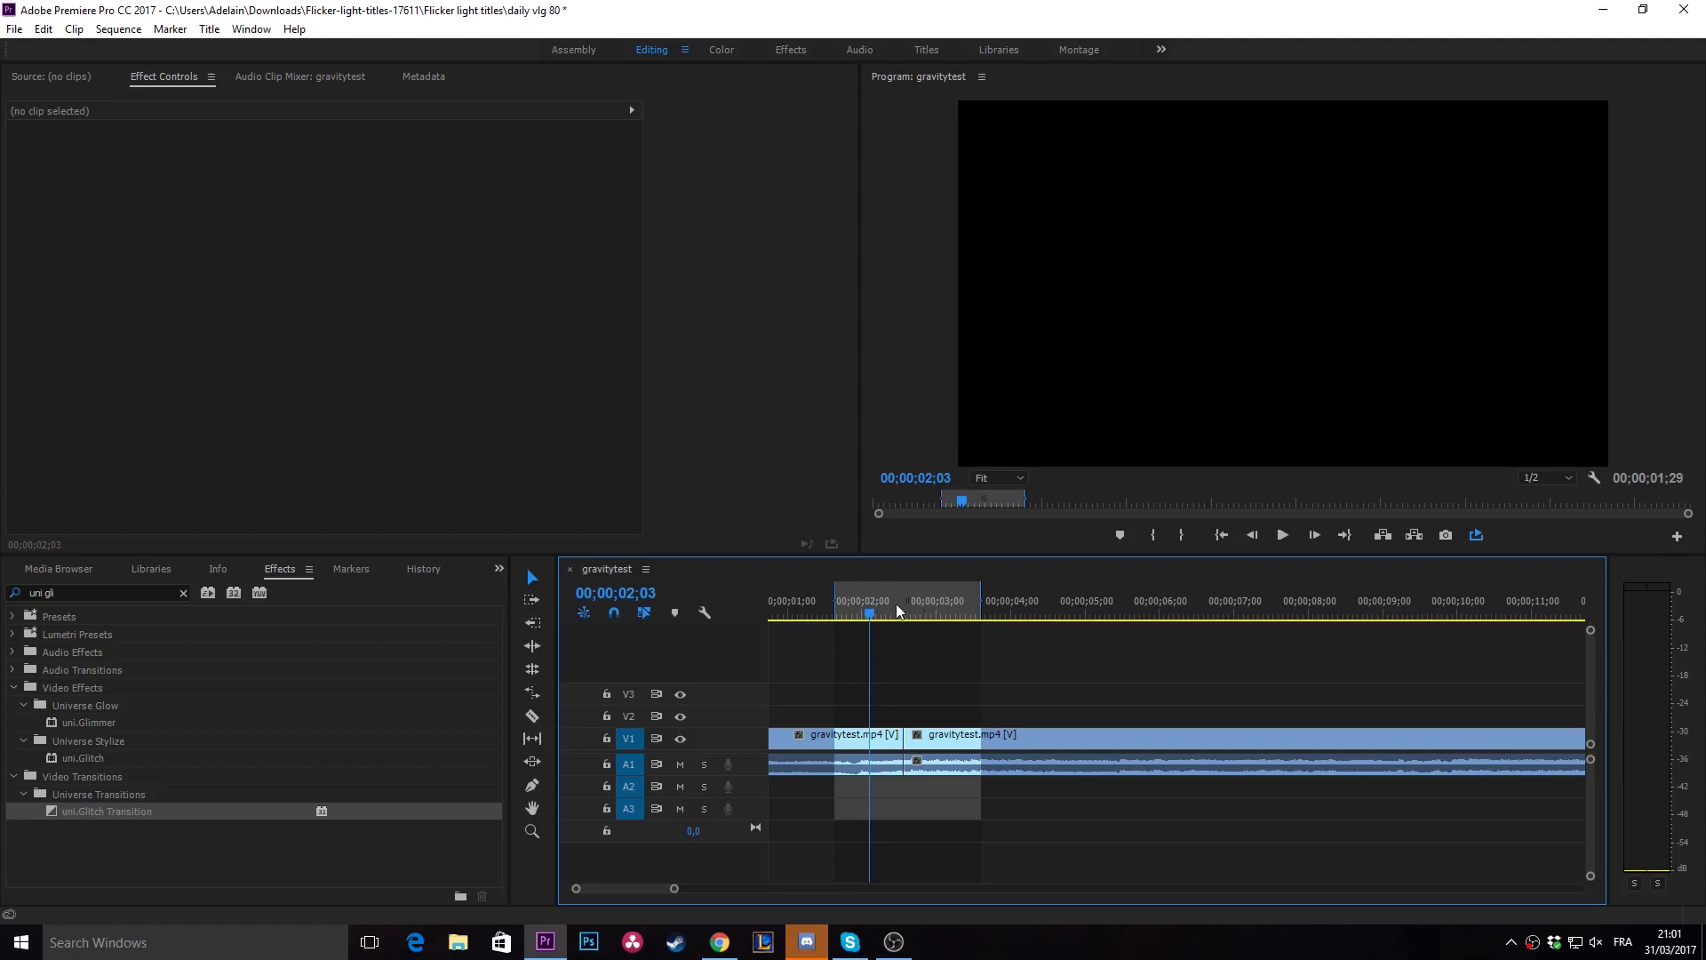
pyautogui.moveTo(869, 615)
pyautogui.mouseDown()
pyautogui.moveTo(908, 620)
pyautogui.moveTo(873, 615)
pyautogui.mouseUp()
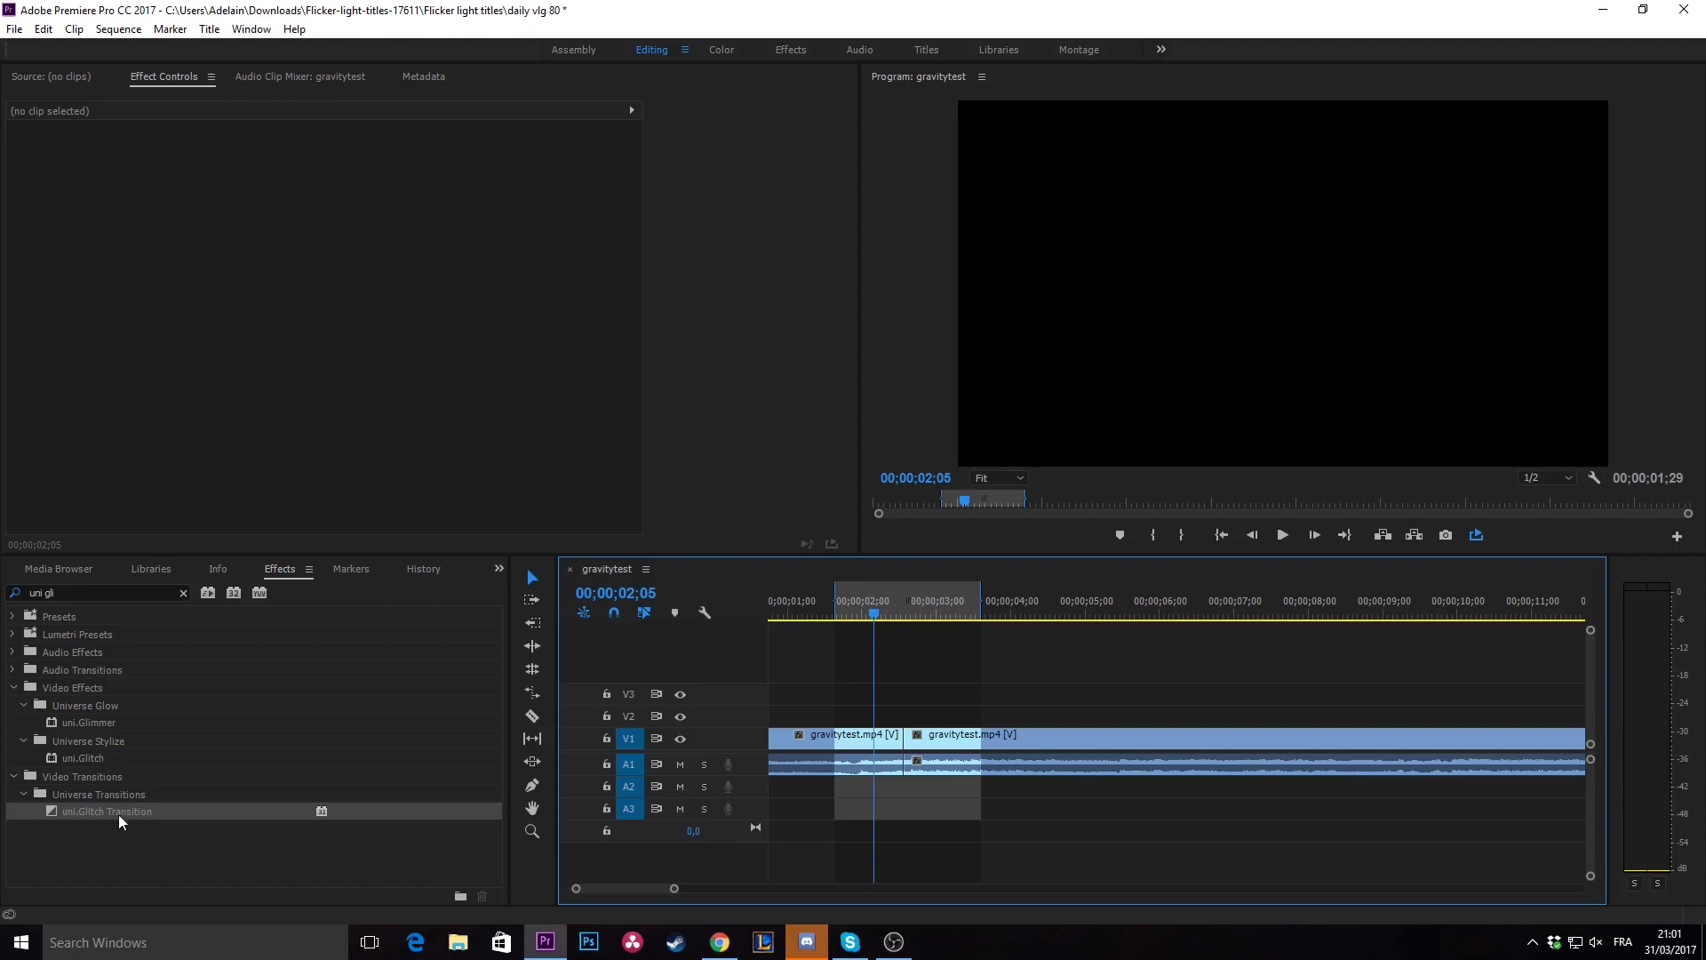
pyautogui.moveTo(115, 812); pyautogui.dragTo(106, 816)
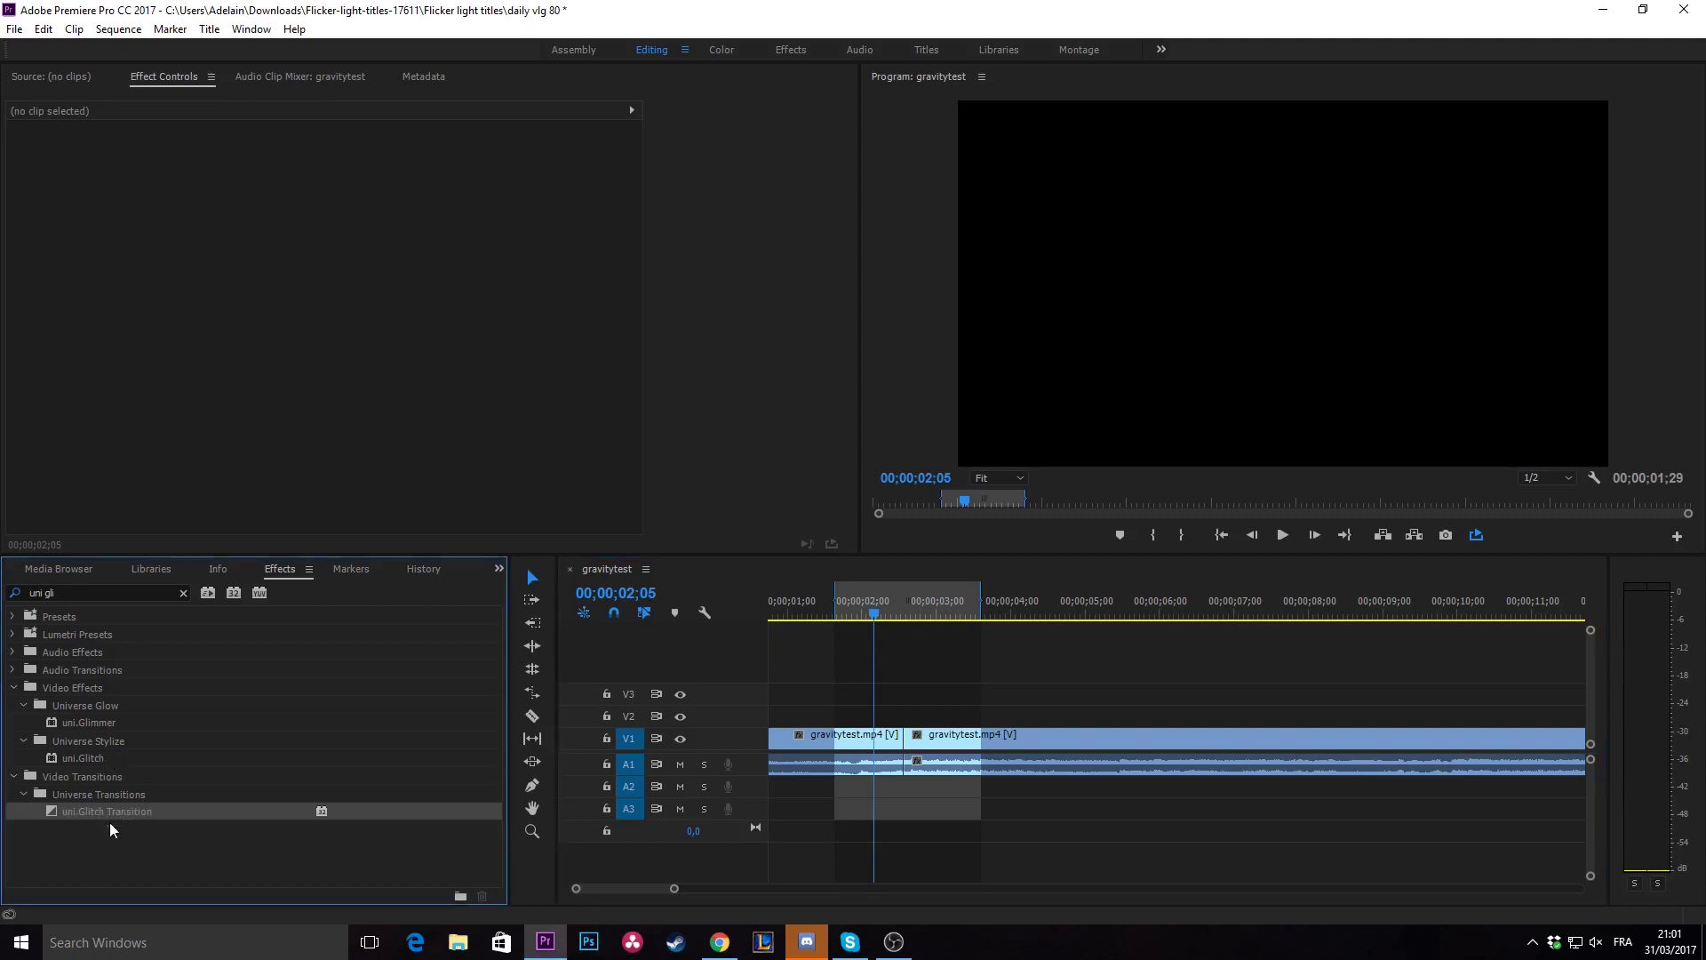
pyautogui.moveTo(165, 812); pyautogui.dragTo(905, 738)
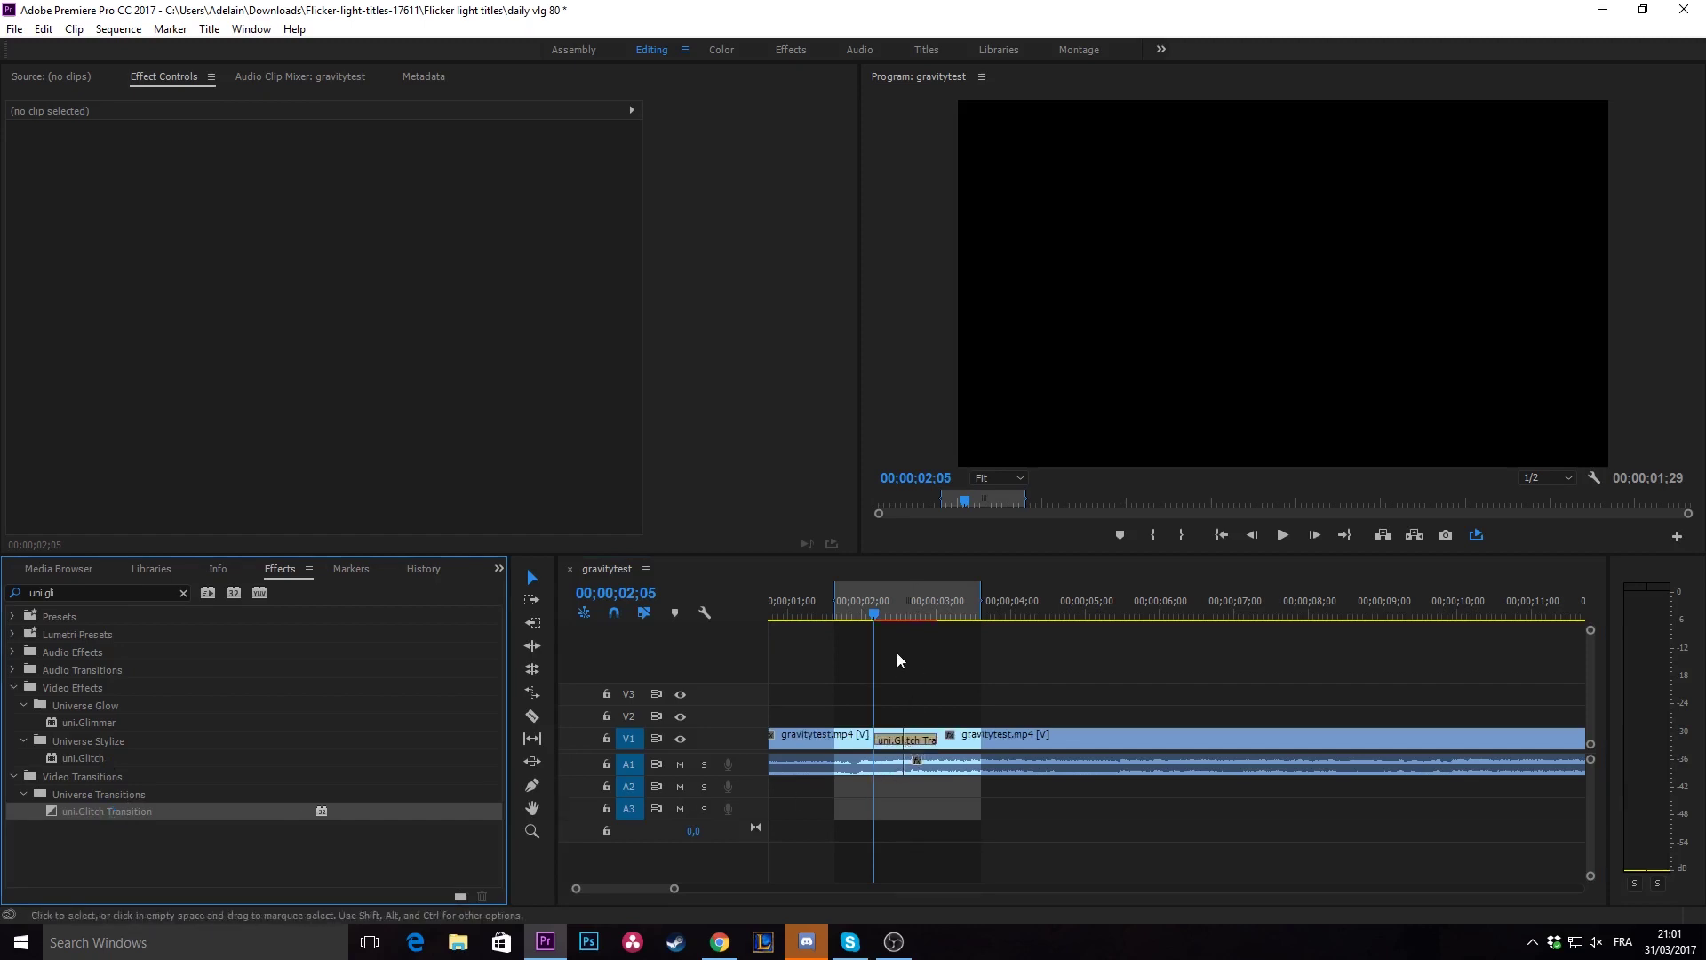
# Play back the glitch transition in the Program monitor from just before the cut.
pyautogui.moveTo(875, 618); pyautogui.dragTo(843, 616)
pyautogui.click(1283, 537)
pyautogui.click(1283, 536)
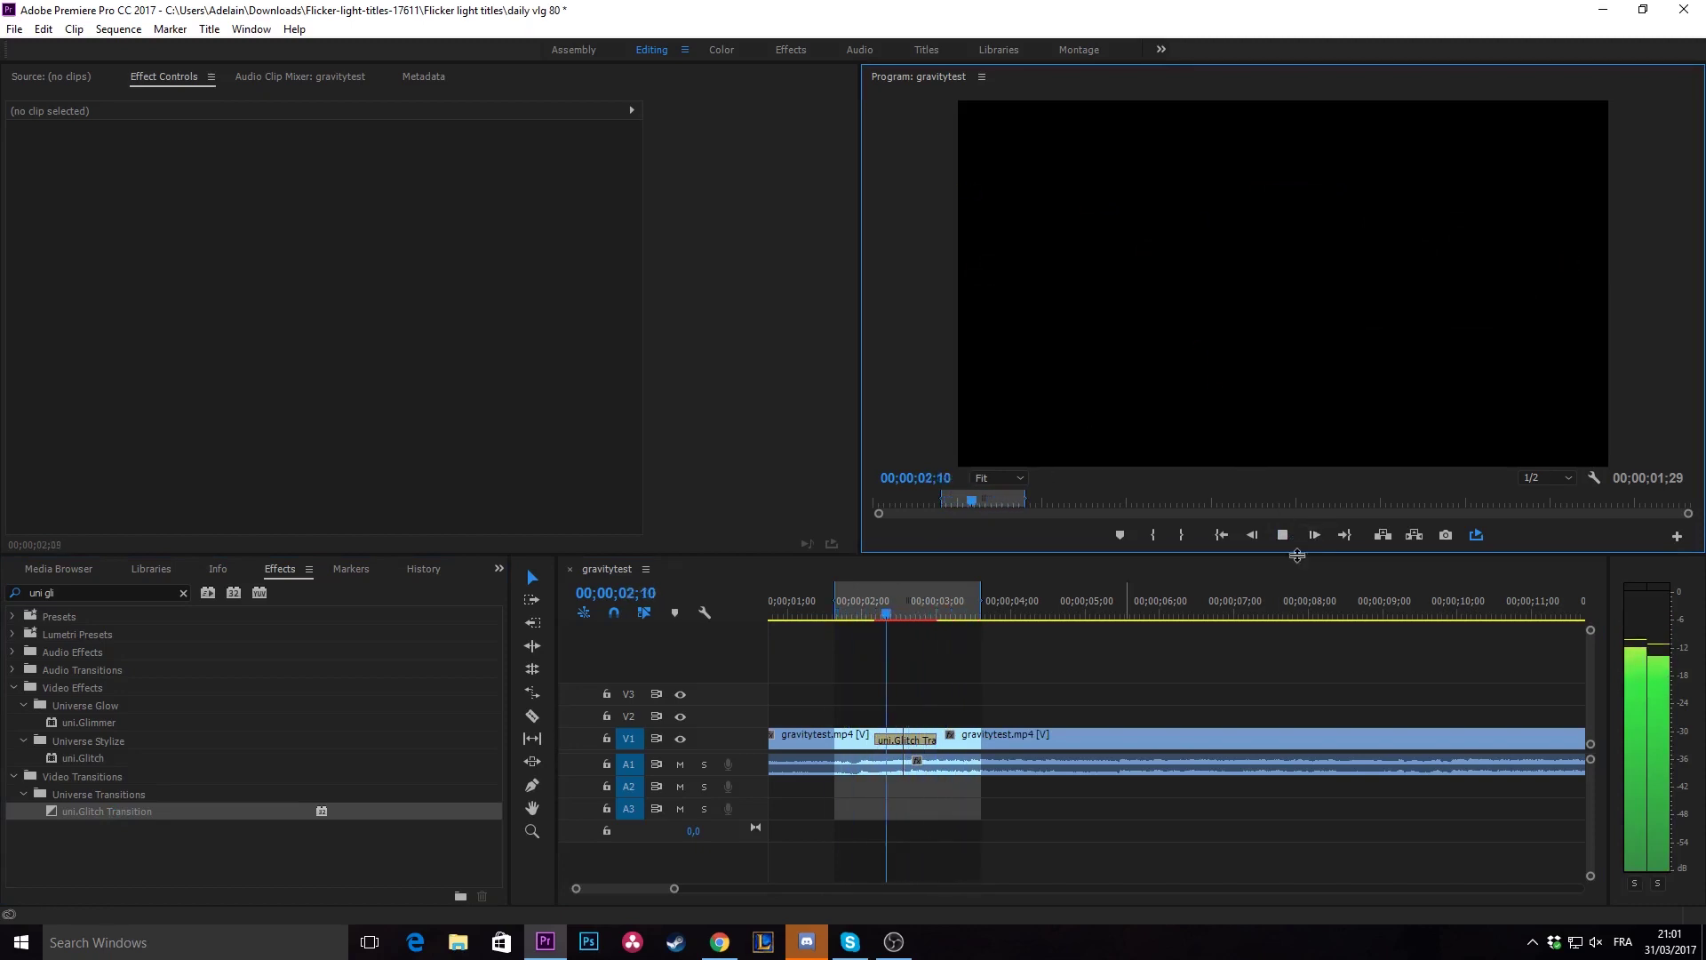
pyautogui.moveTo(928, 613); pyautogui.dragTo(920, 620)
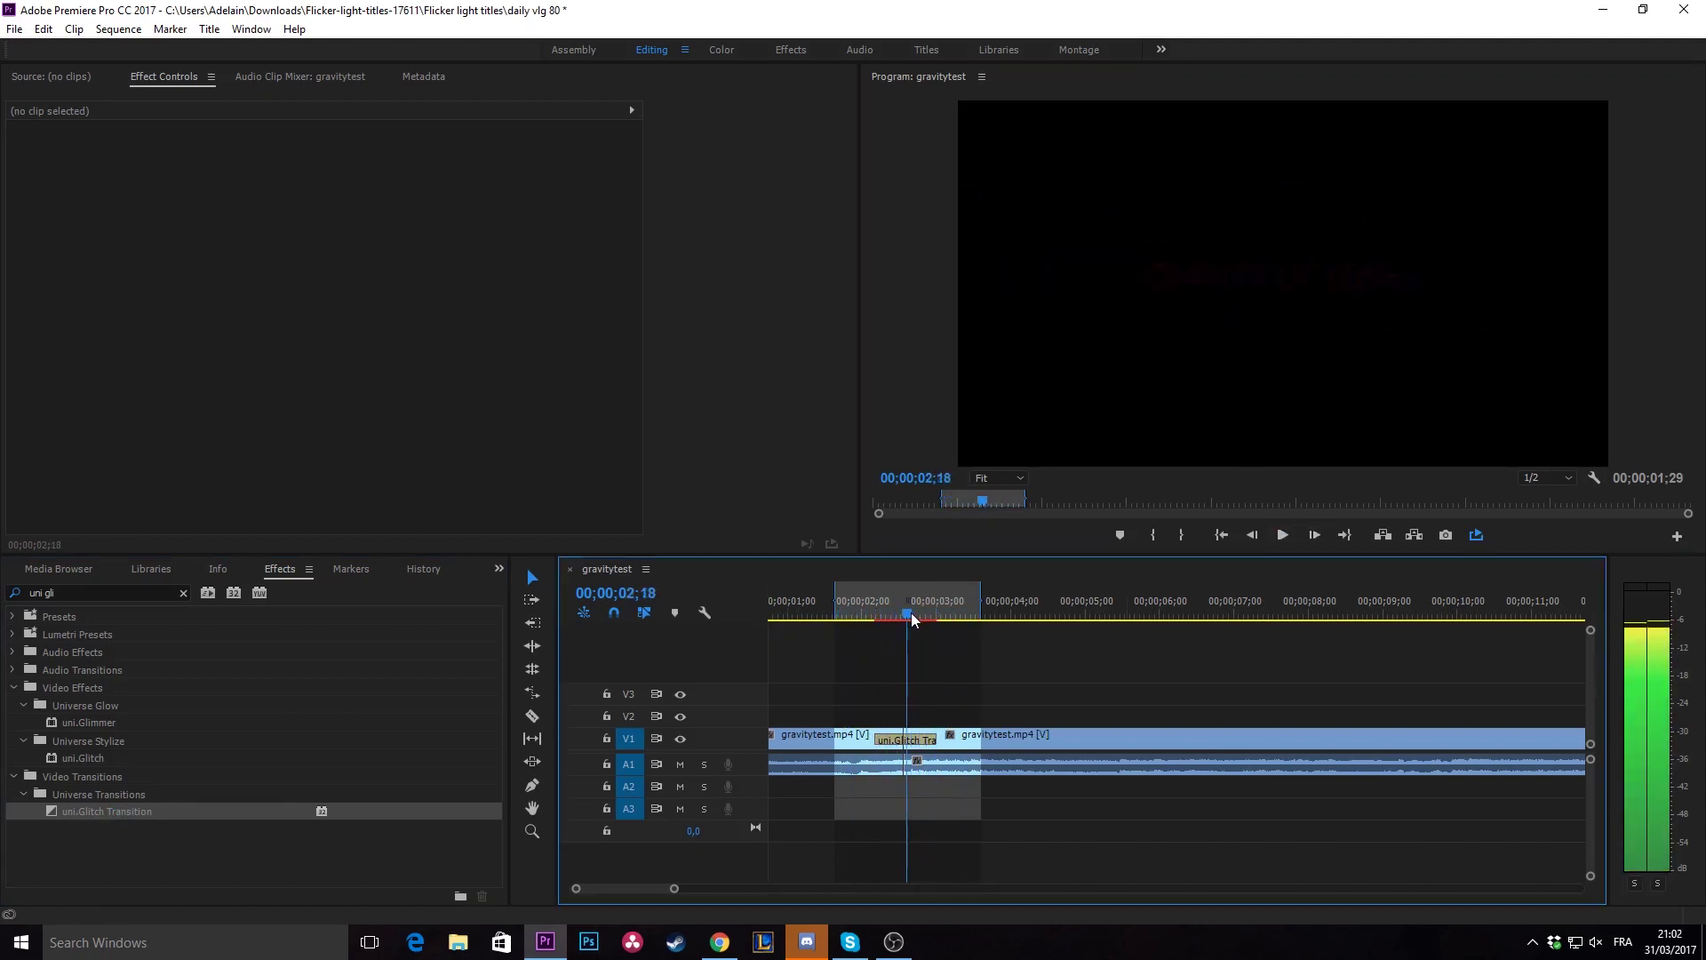
# Select the transition and launch its Browse Presets chooser from Effect Controls.
pyautogui.click(899, 740)
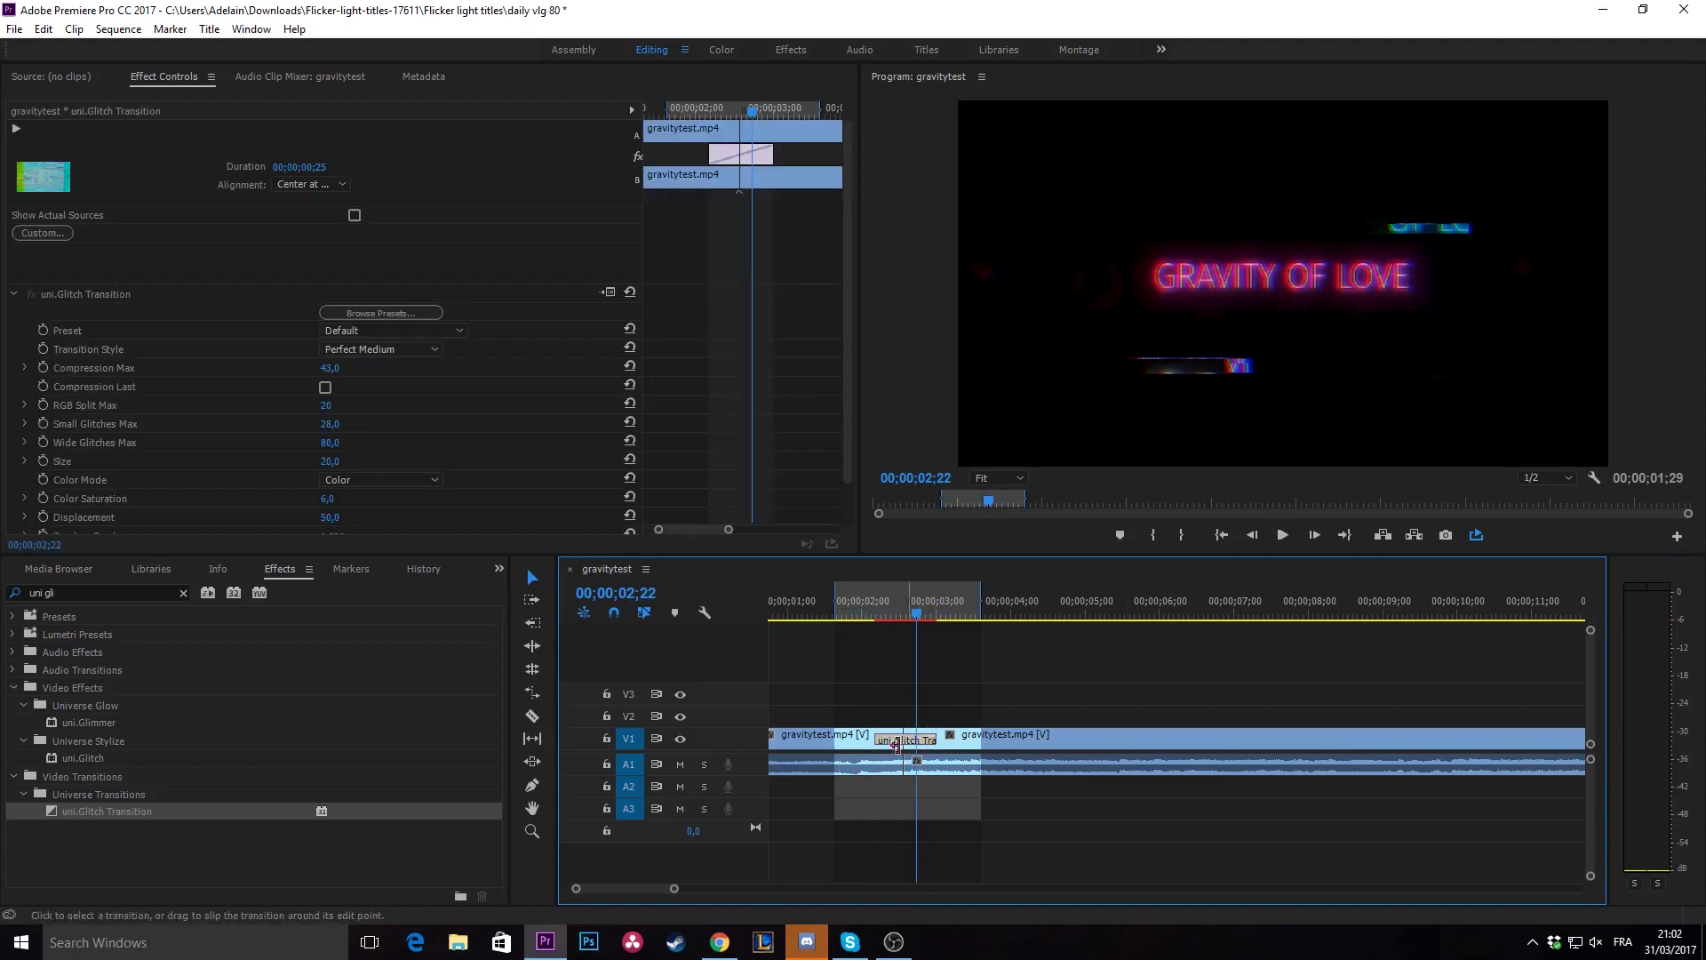
pyautogui.scroll(-1, 286, 407)
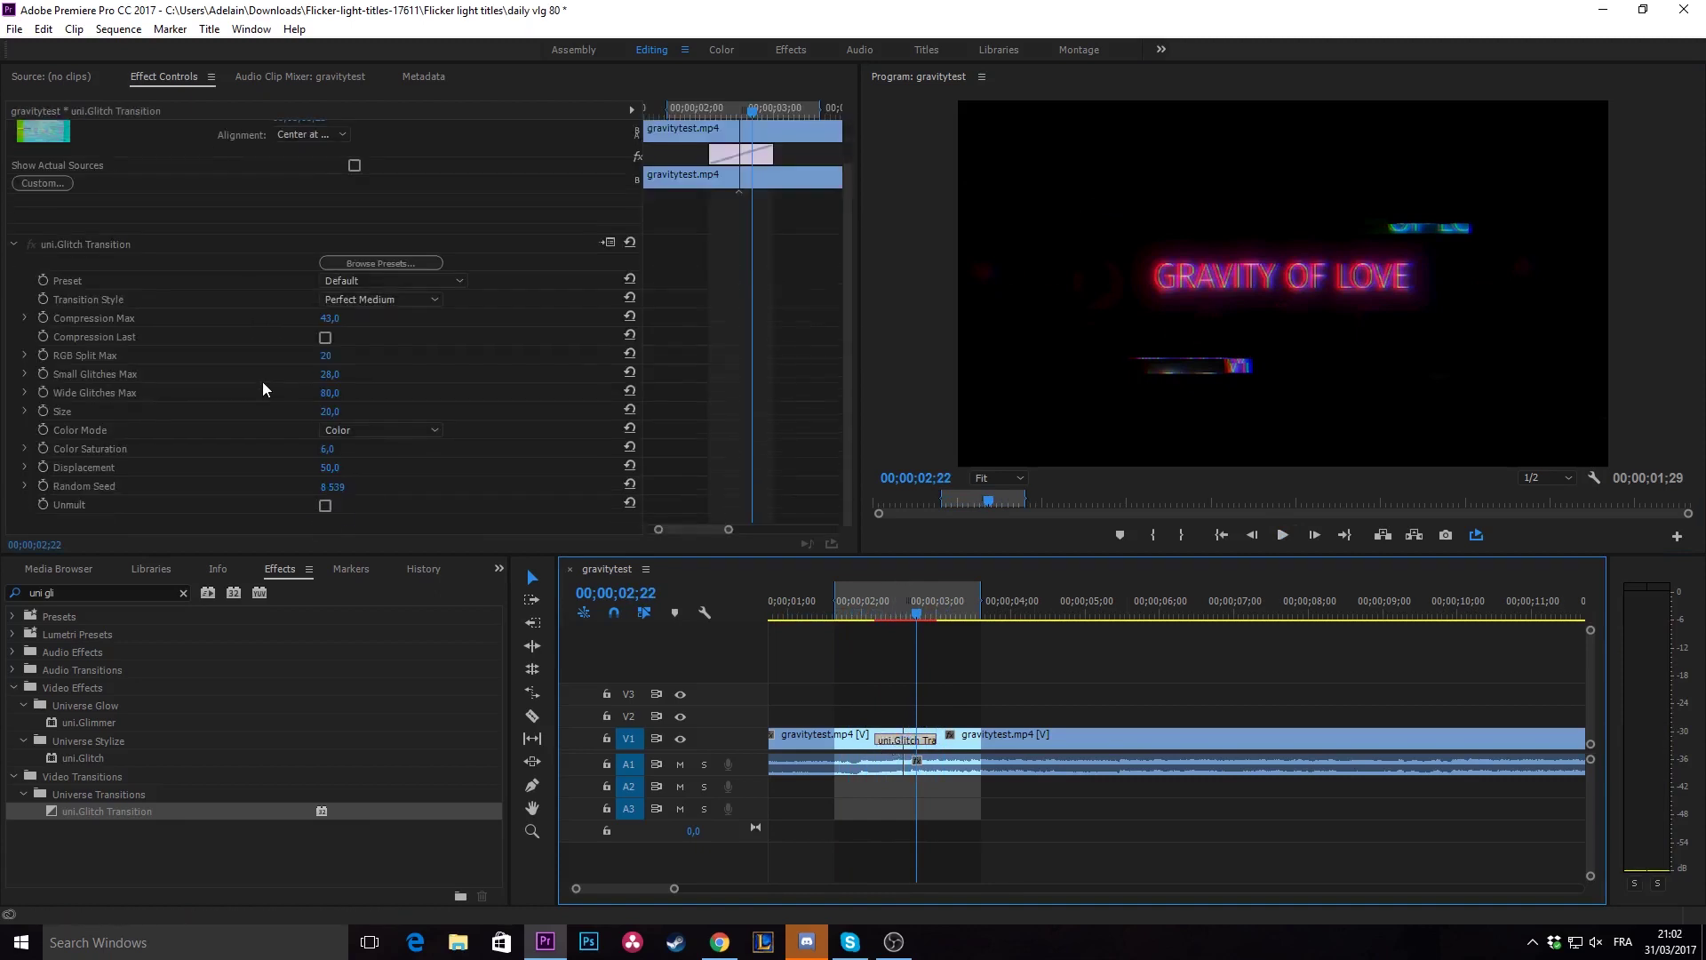
pyautogui.scroll(1, 264, 405)
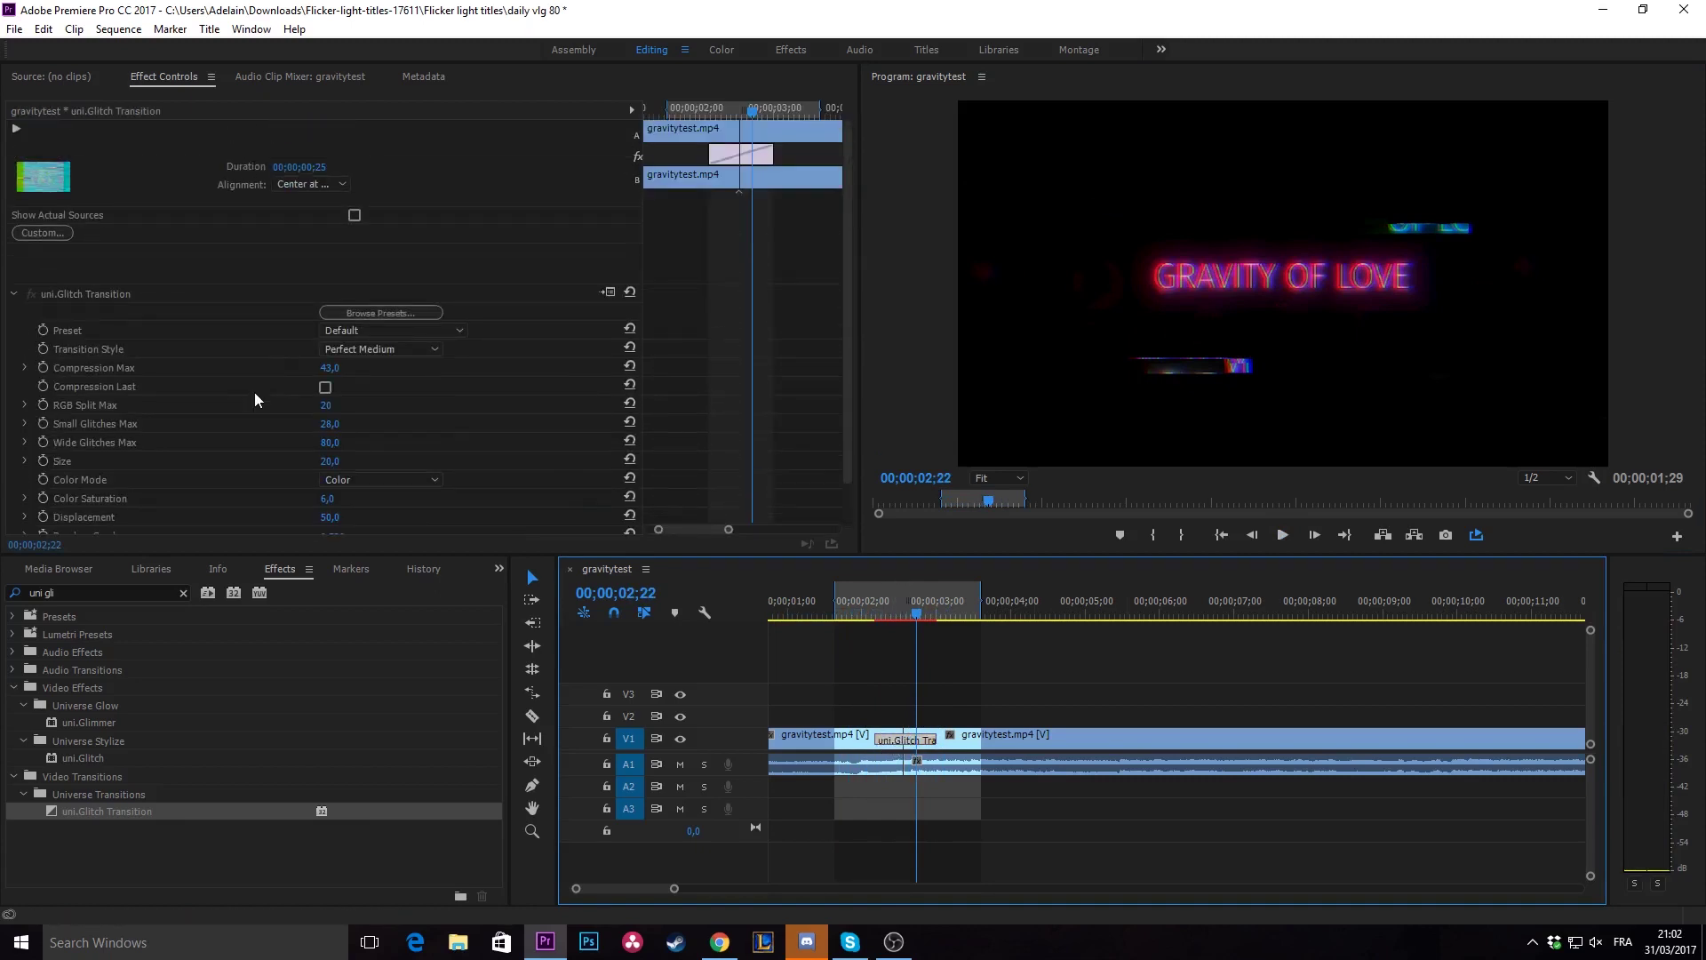
pyautogui.click(388, 315)
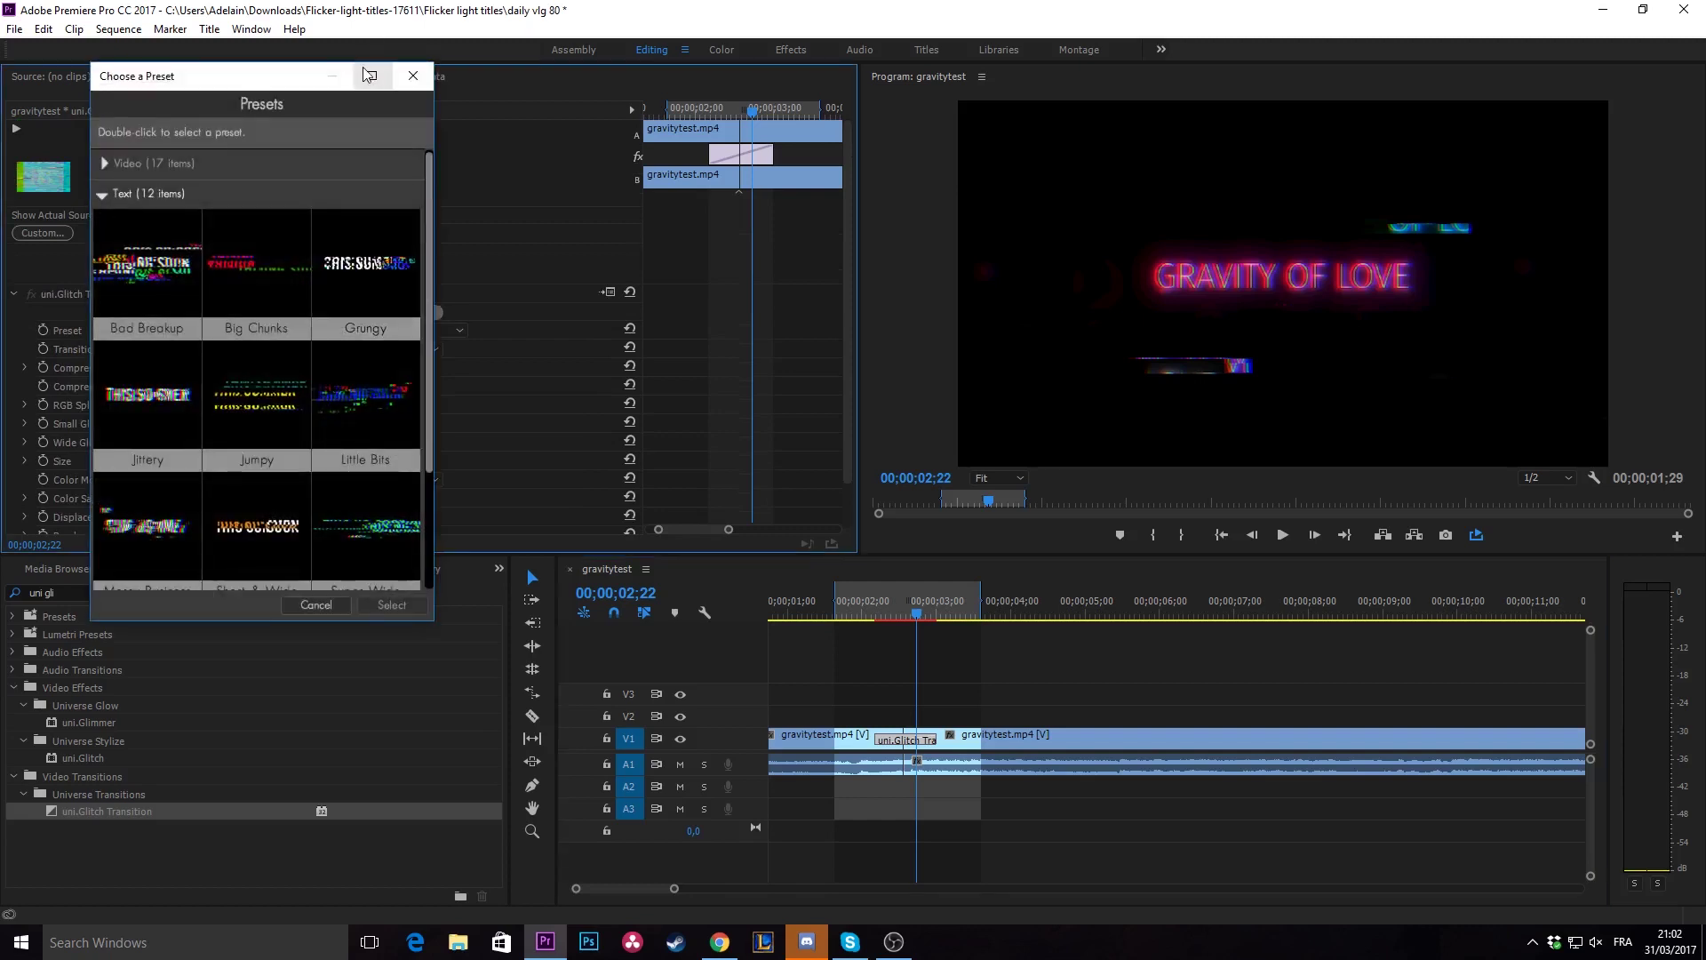
# In the maximized Choose a Preset dialog, select the Messy Business text preset.
pyautogui.click(371, 77)
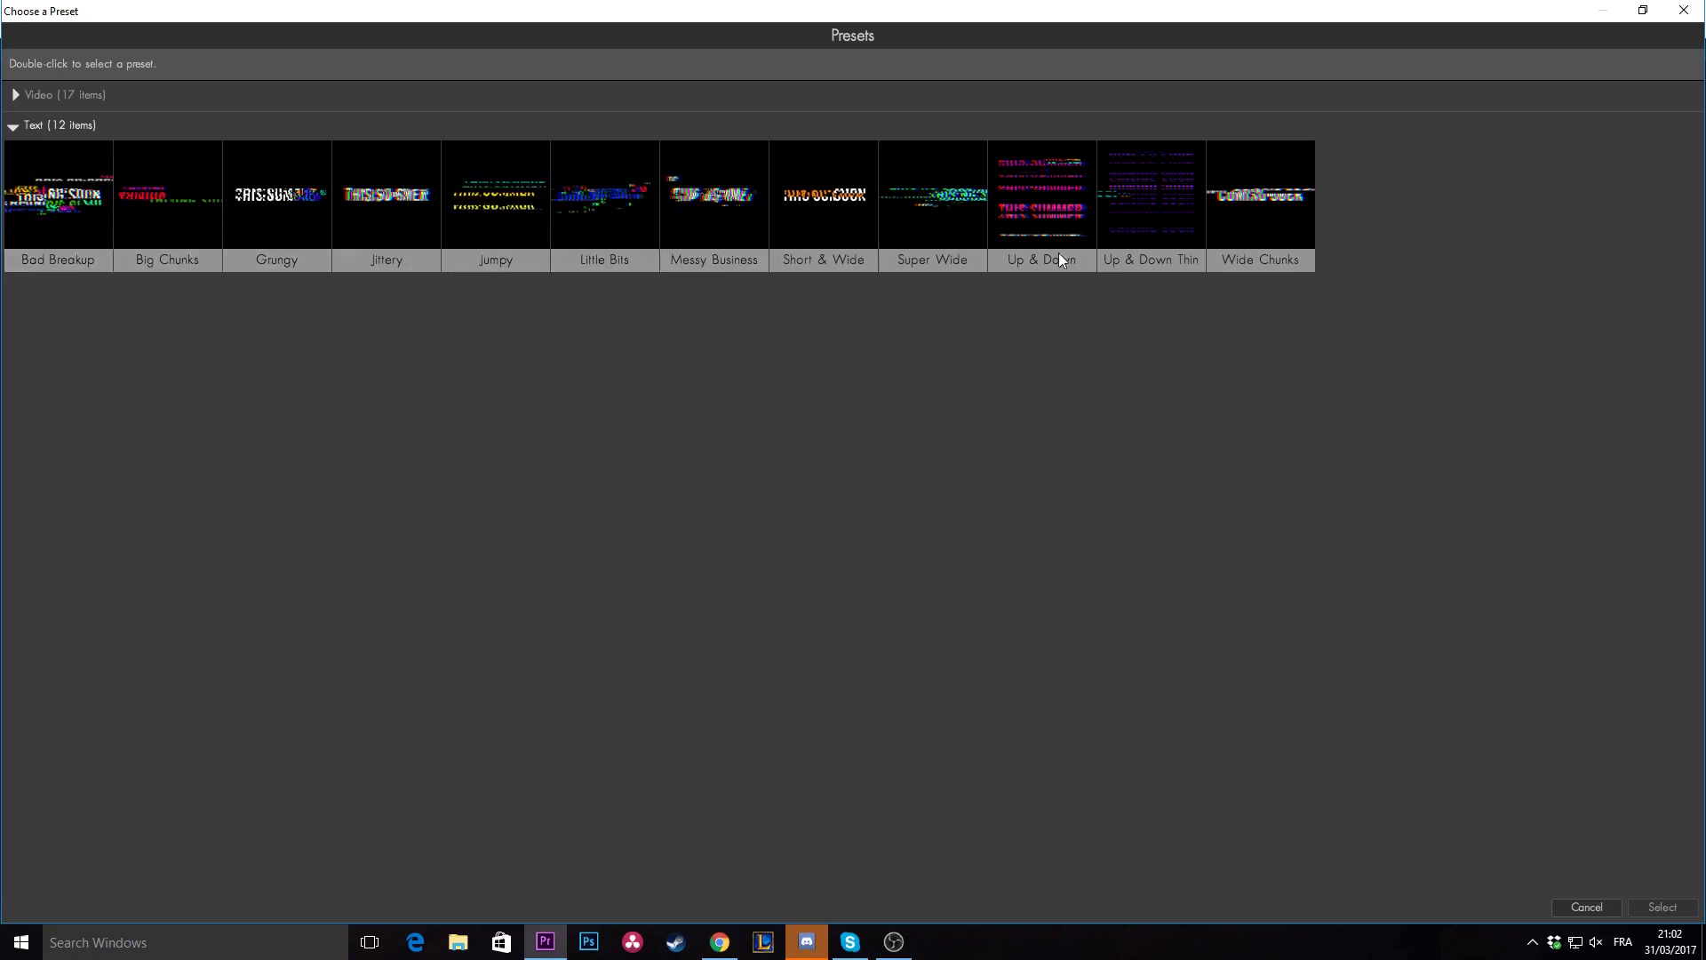
pyautogui.click(15, 96)
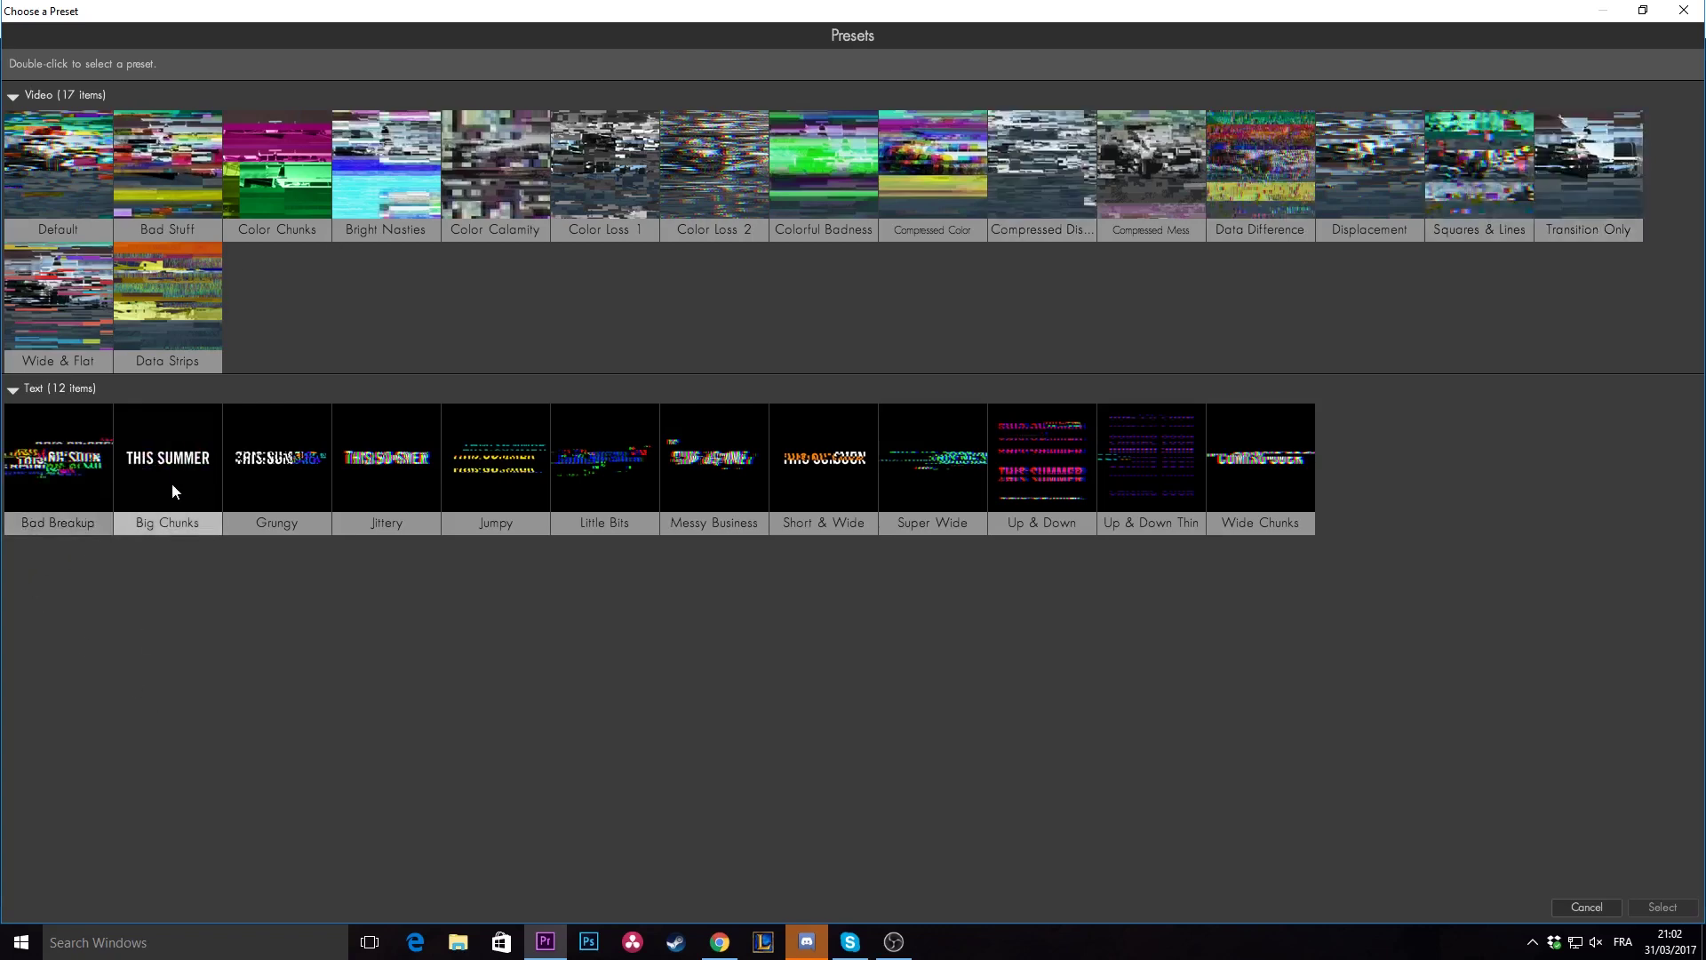
pyautogui.click(13, 96)
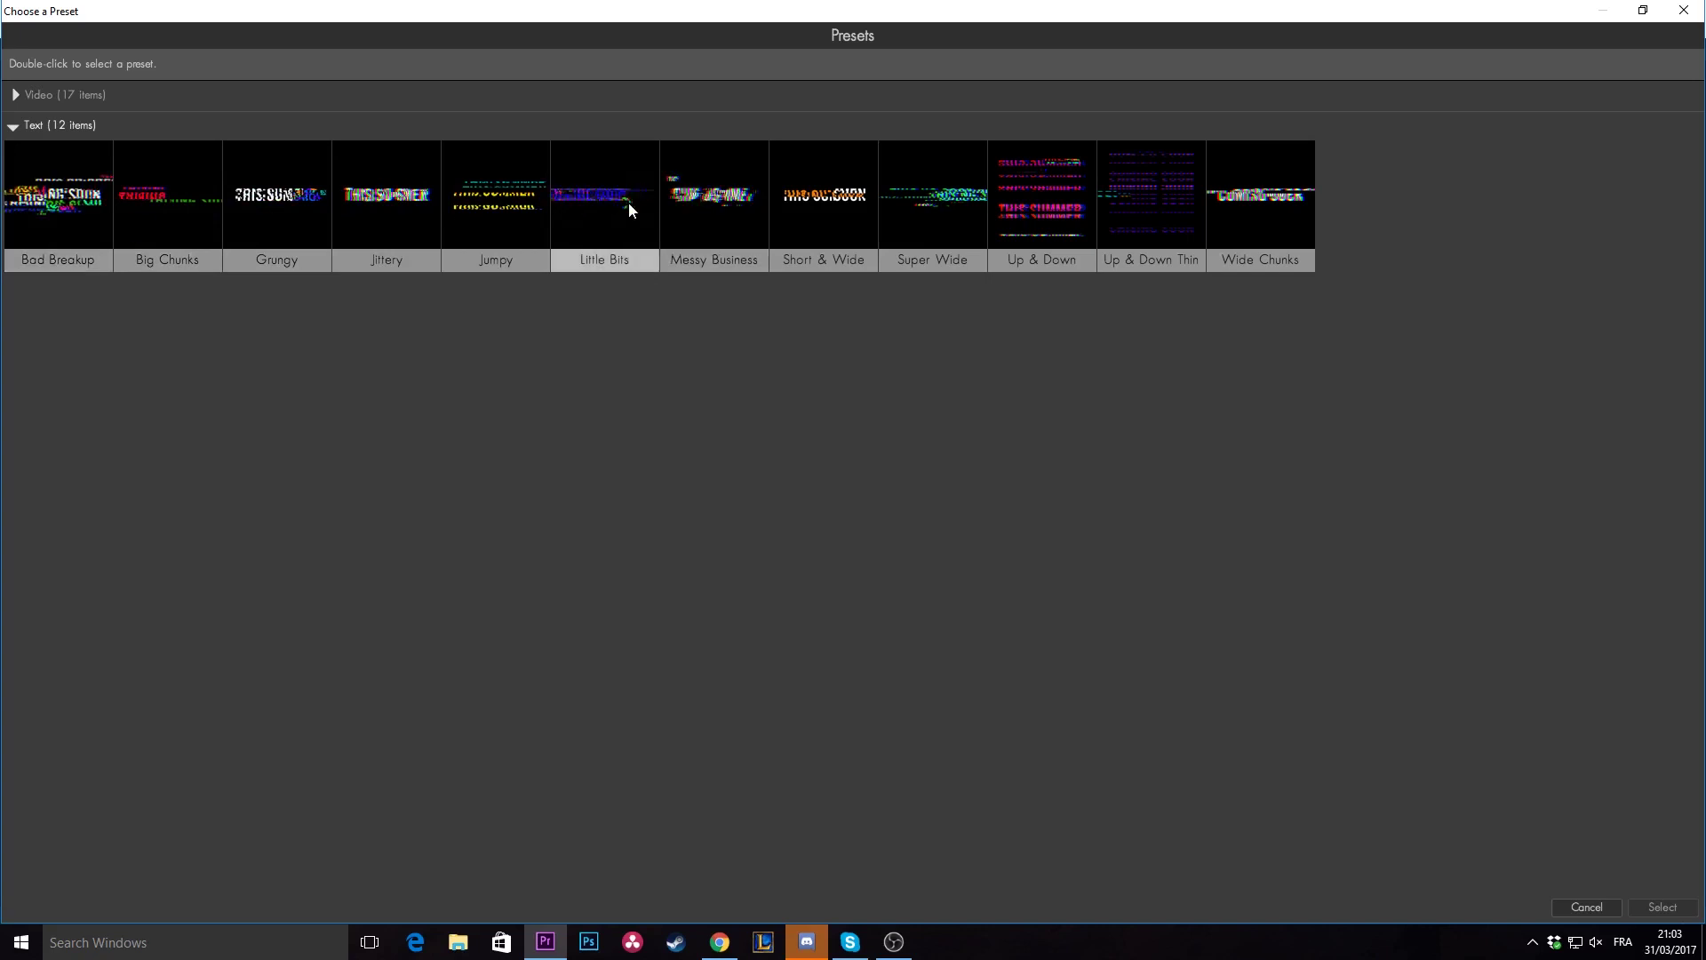
pyautogui.click(718, 217)
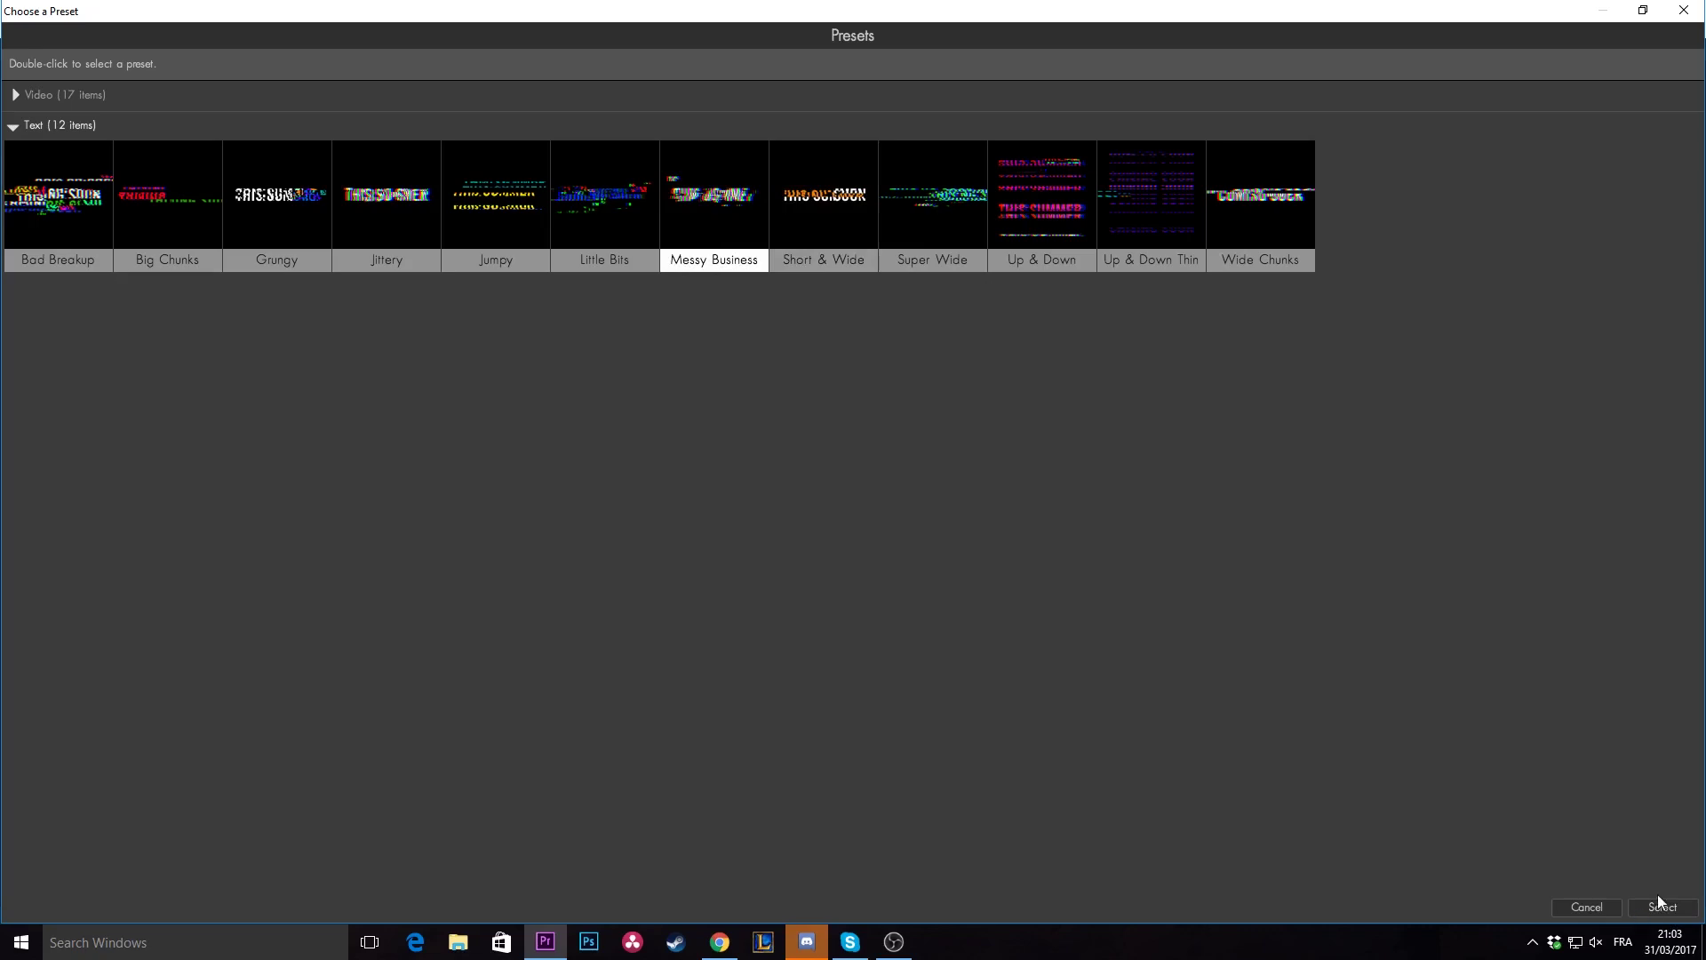
pyautogui.click(1661, 906)
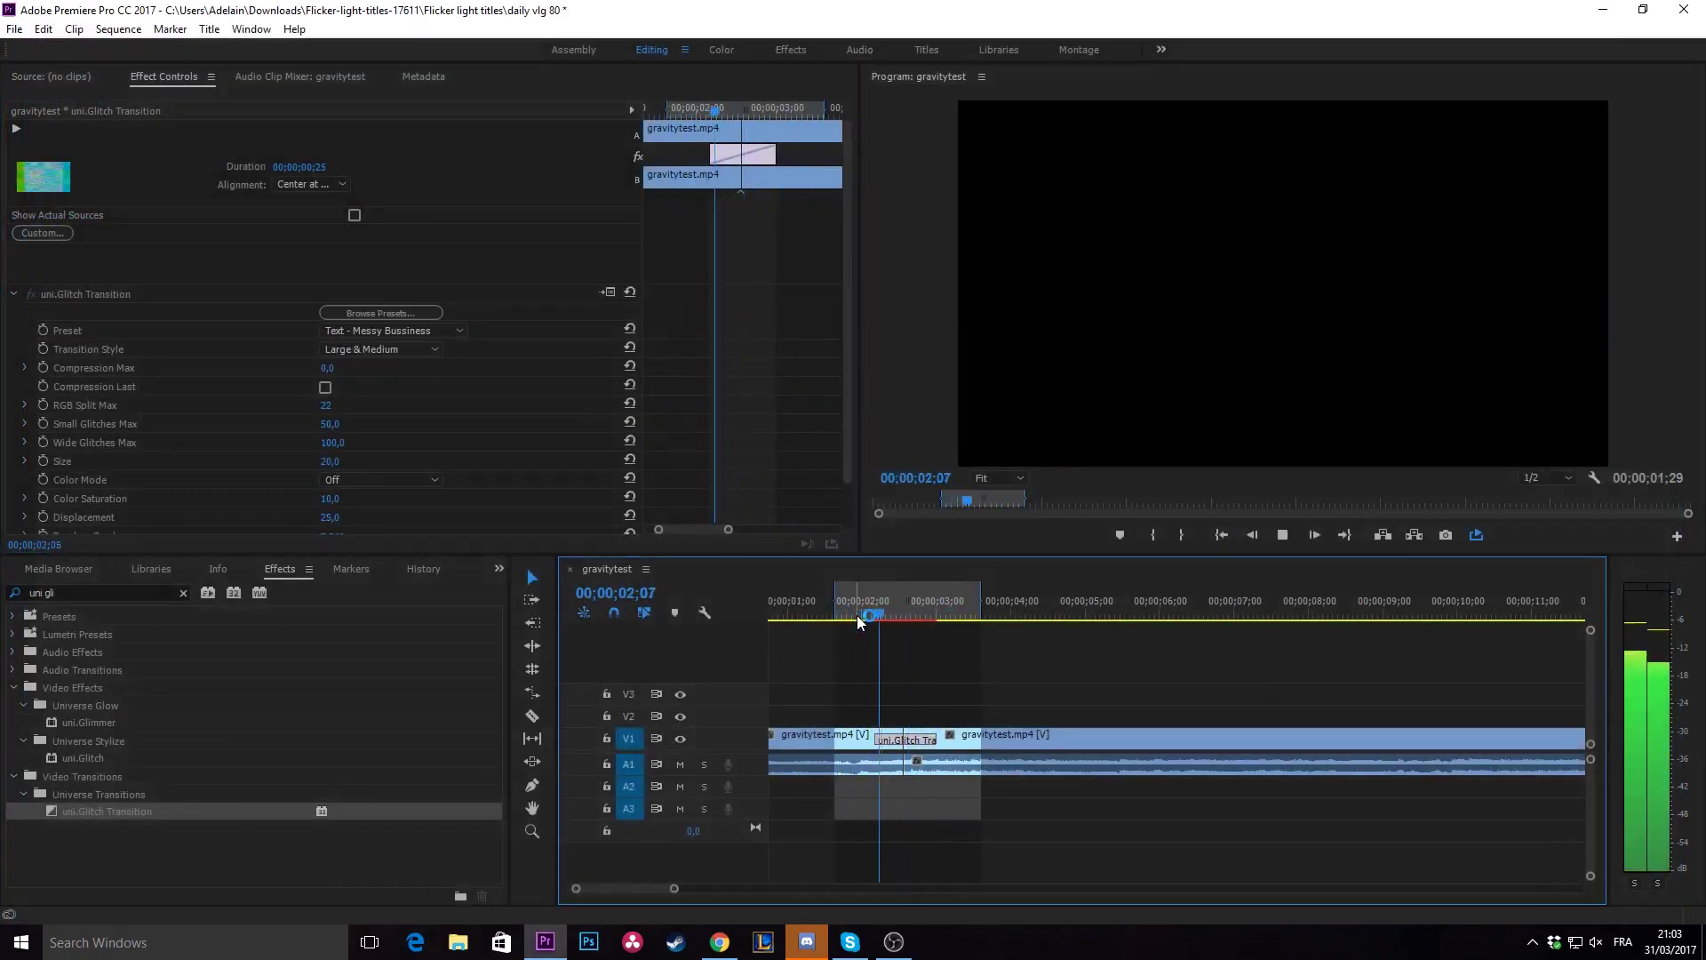
pyautogui.press('space')
pyautogui.click(906, 611)
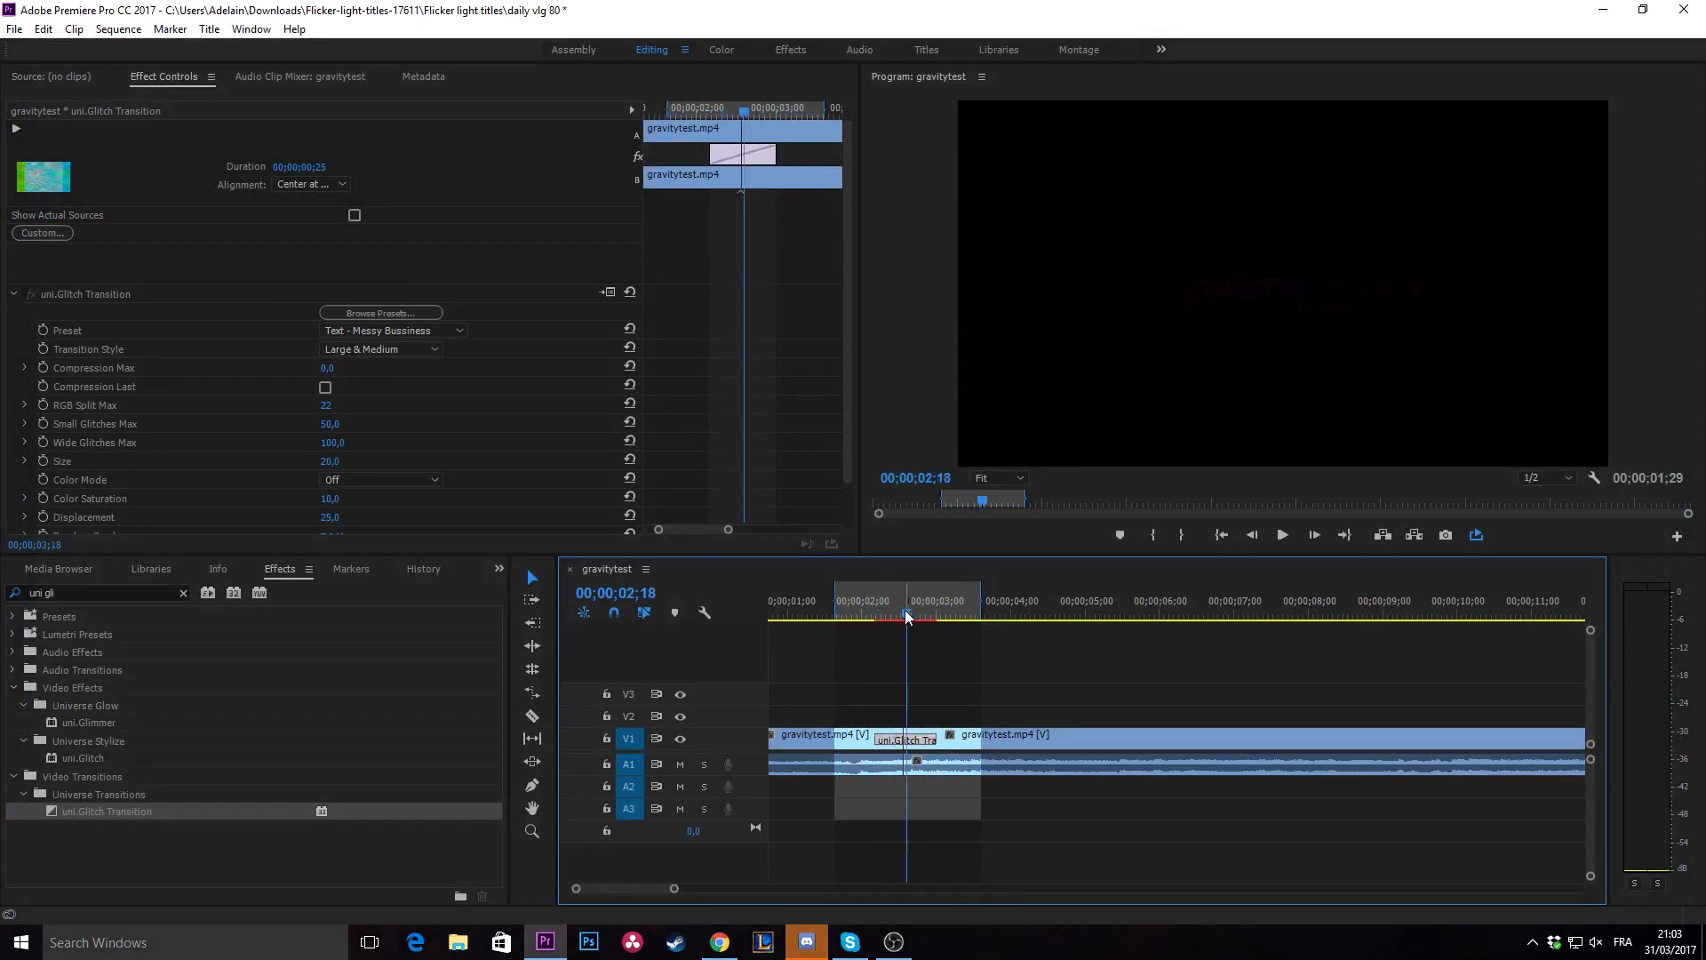
pyautogui.scroll(-1, 278, 381)
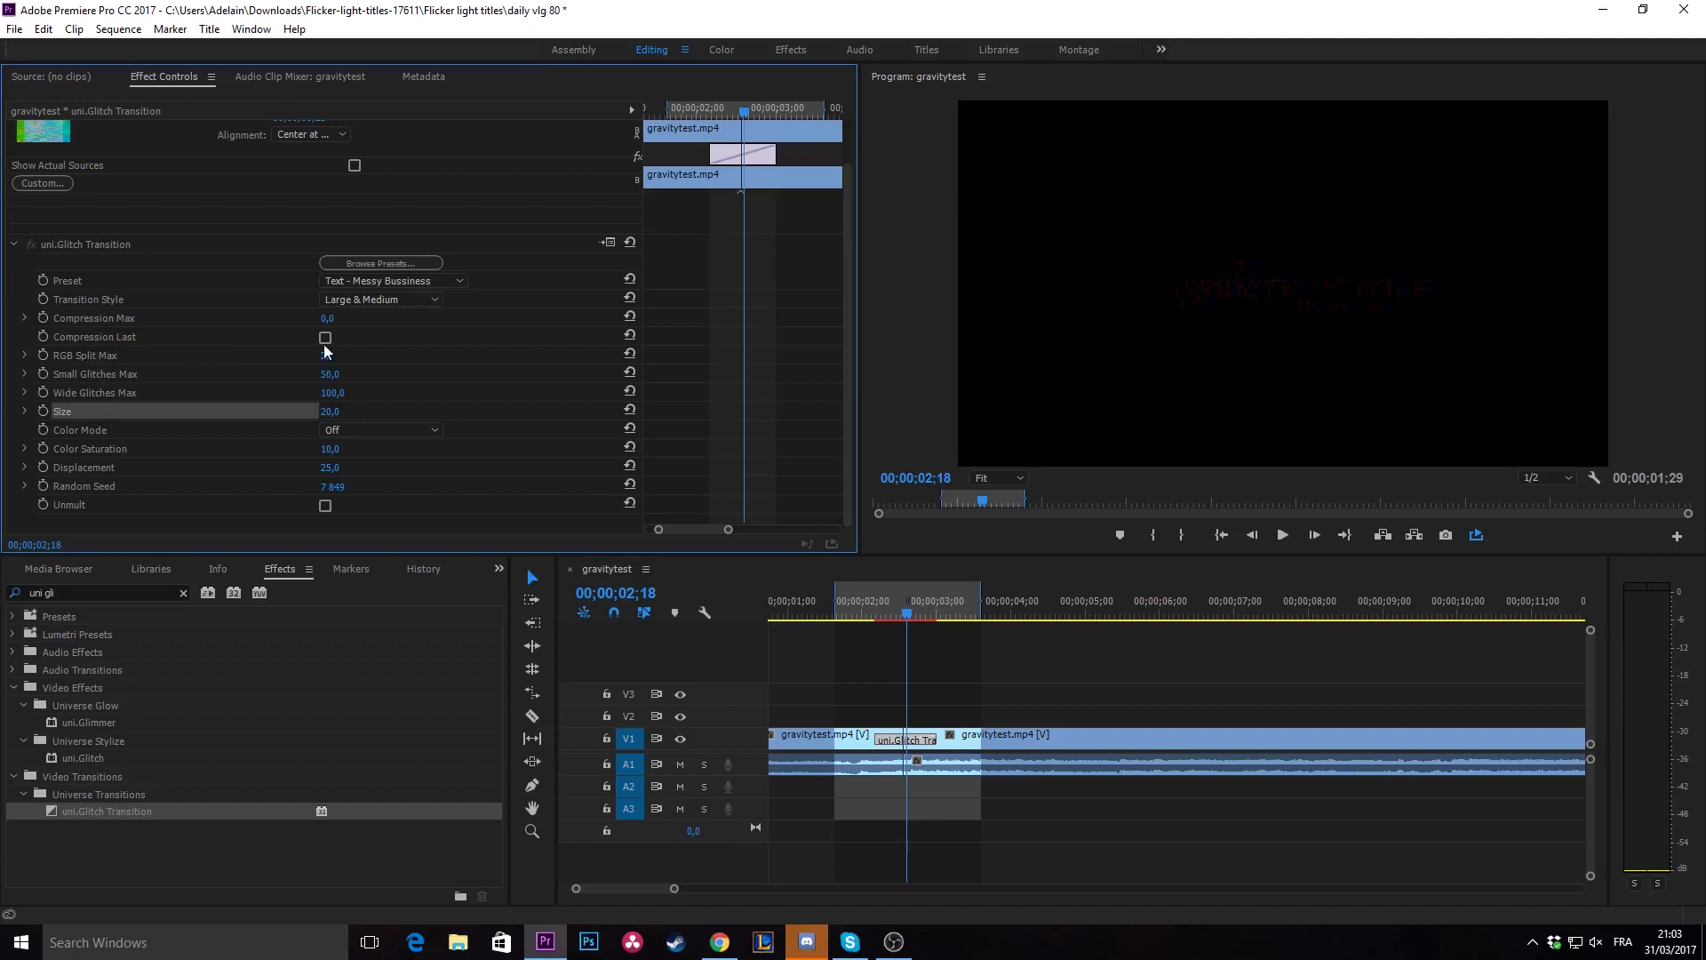
pyautogui.moveTo(899, 606); pyautogui.dragTo(915, 610)
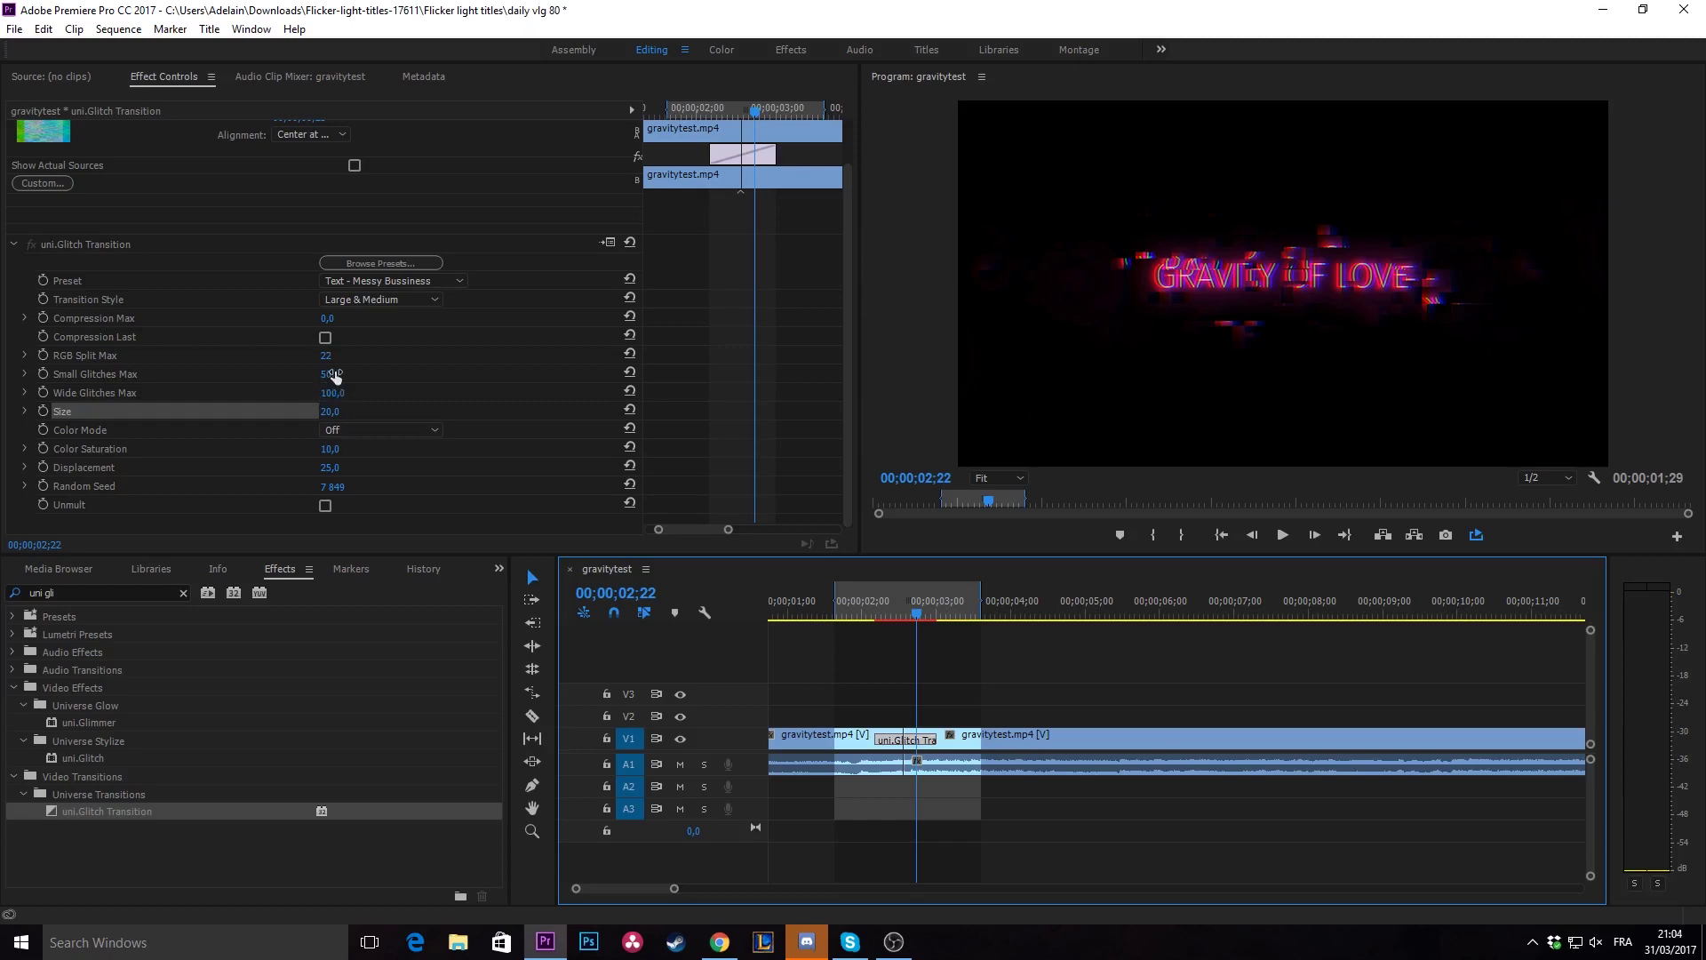
pyautogui.moveTo(929, 606); pyautogui.dragTo(917, 617)
# Reapply Text - Messy Bussiness, set Transition Style to Small & Narrow, and preview the title.
pyautogui.click(386, 283)
pyautogui.click(364, 302)
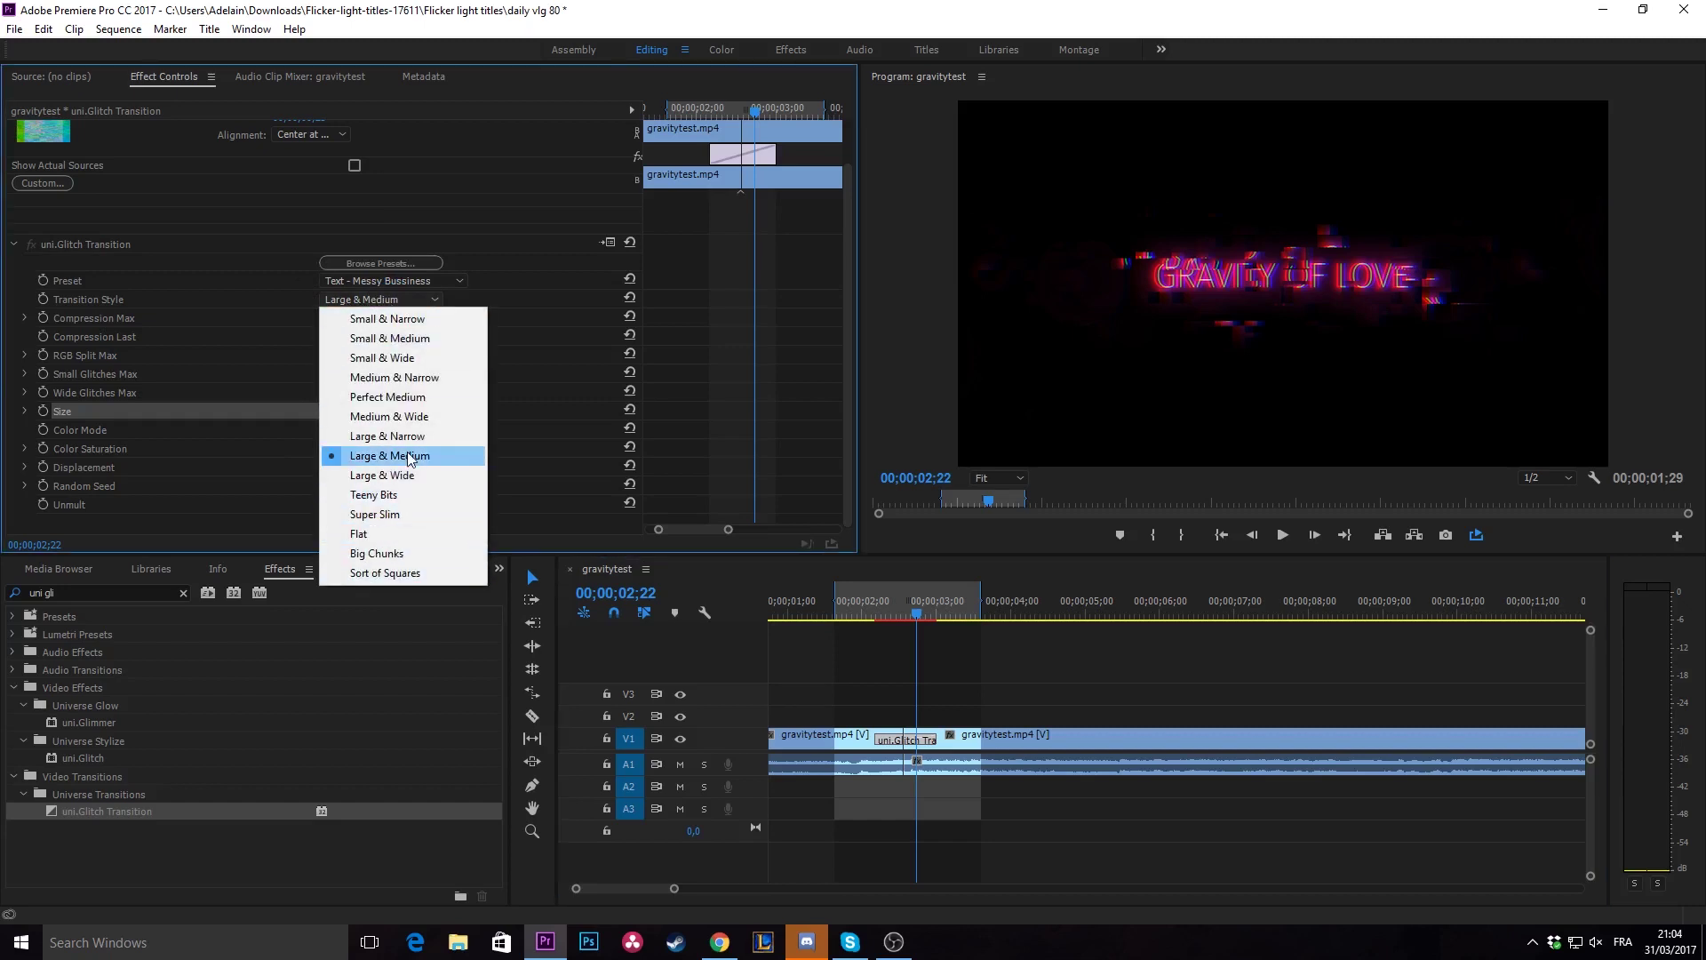
pyautogui.click(388, 318)
pyautogui.click(1283, 535)
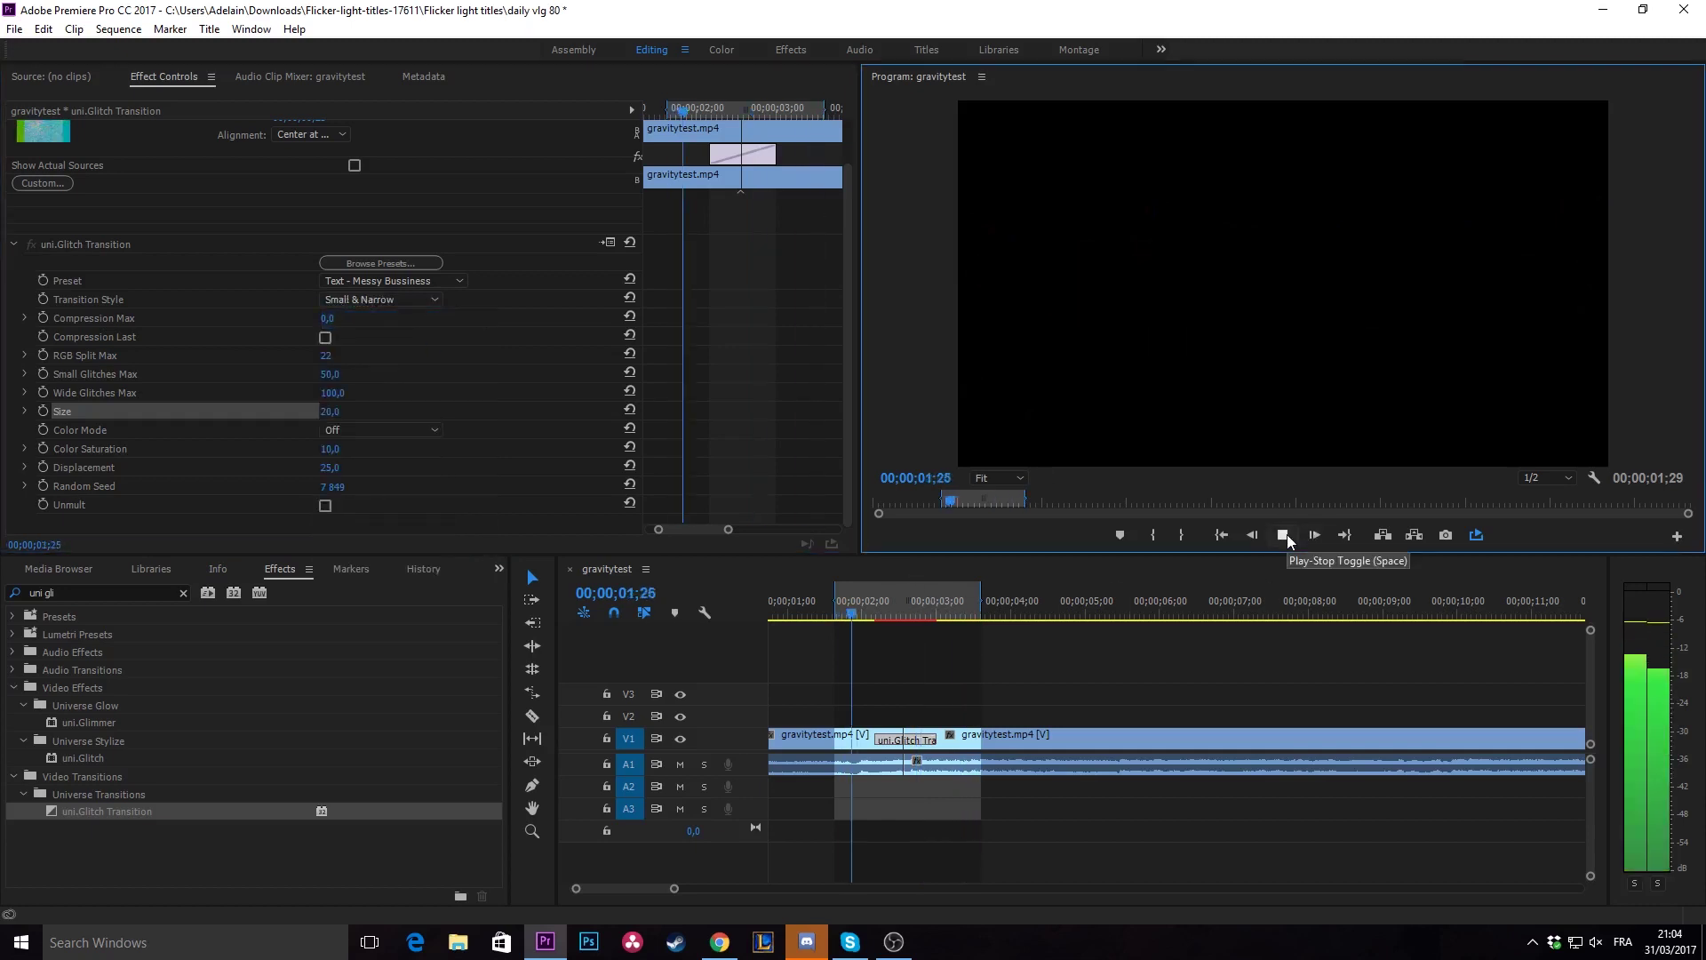
pyautogui.click(1283, 535)
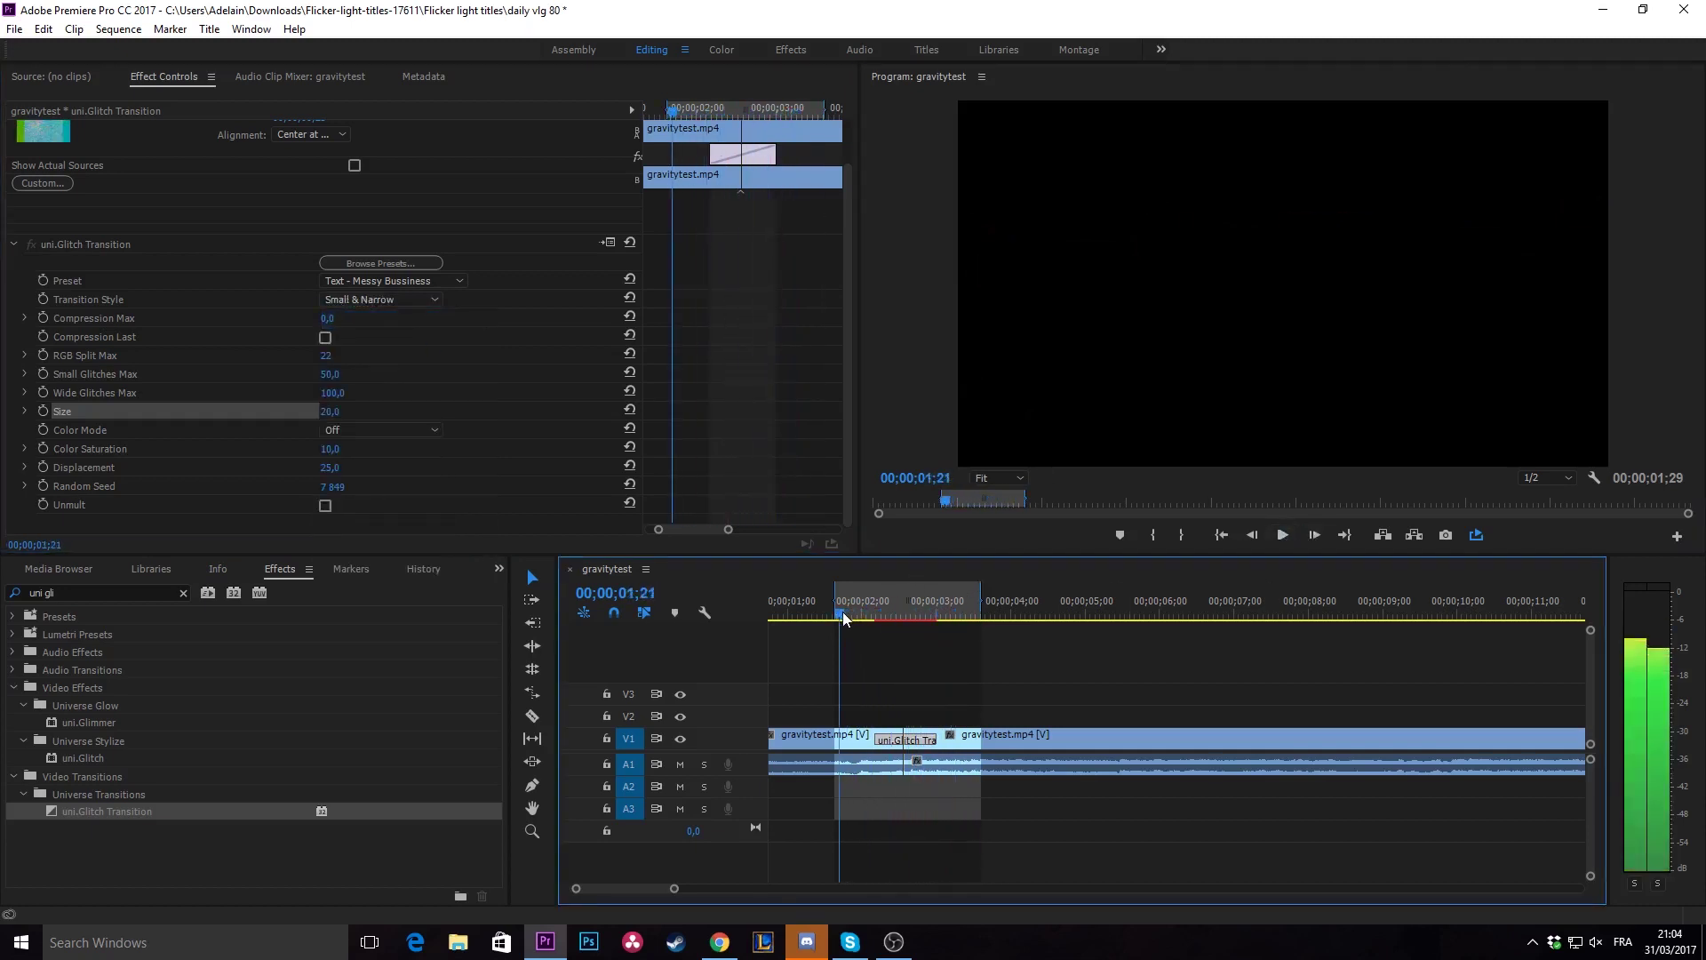
pyautogui.click(1283, 535)
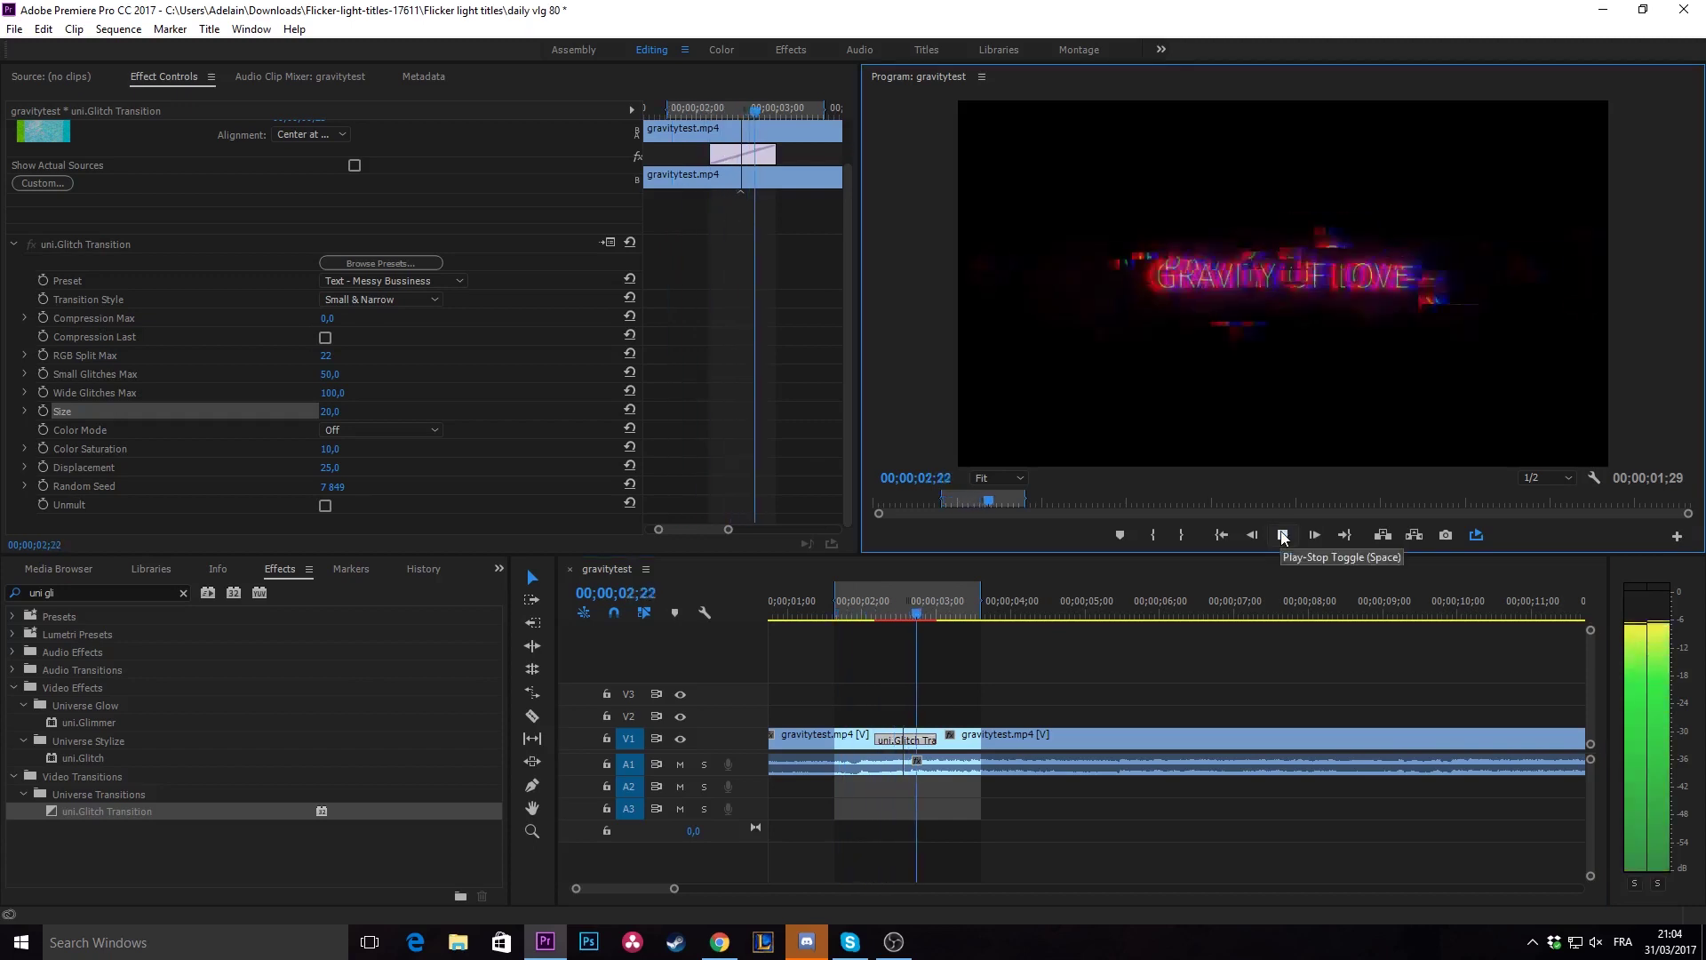
pyautogui.click(1279, 533)
# Switch Transition Style to Medium & Wide and preview it from 01;15, stopping near 02;18.
pyautogui.click(900, 600)
pyautogui.click(385, 301)
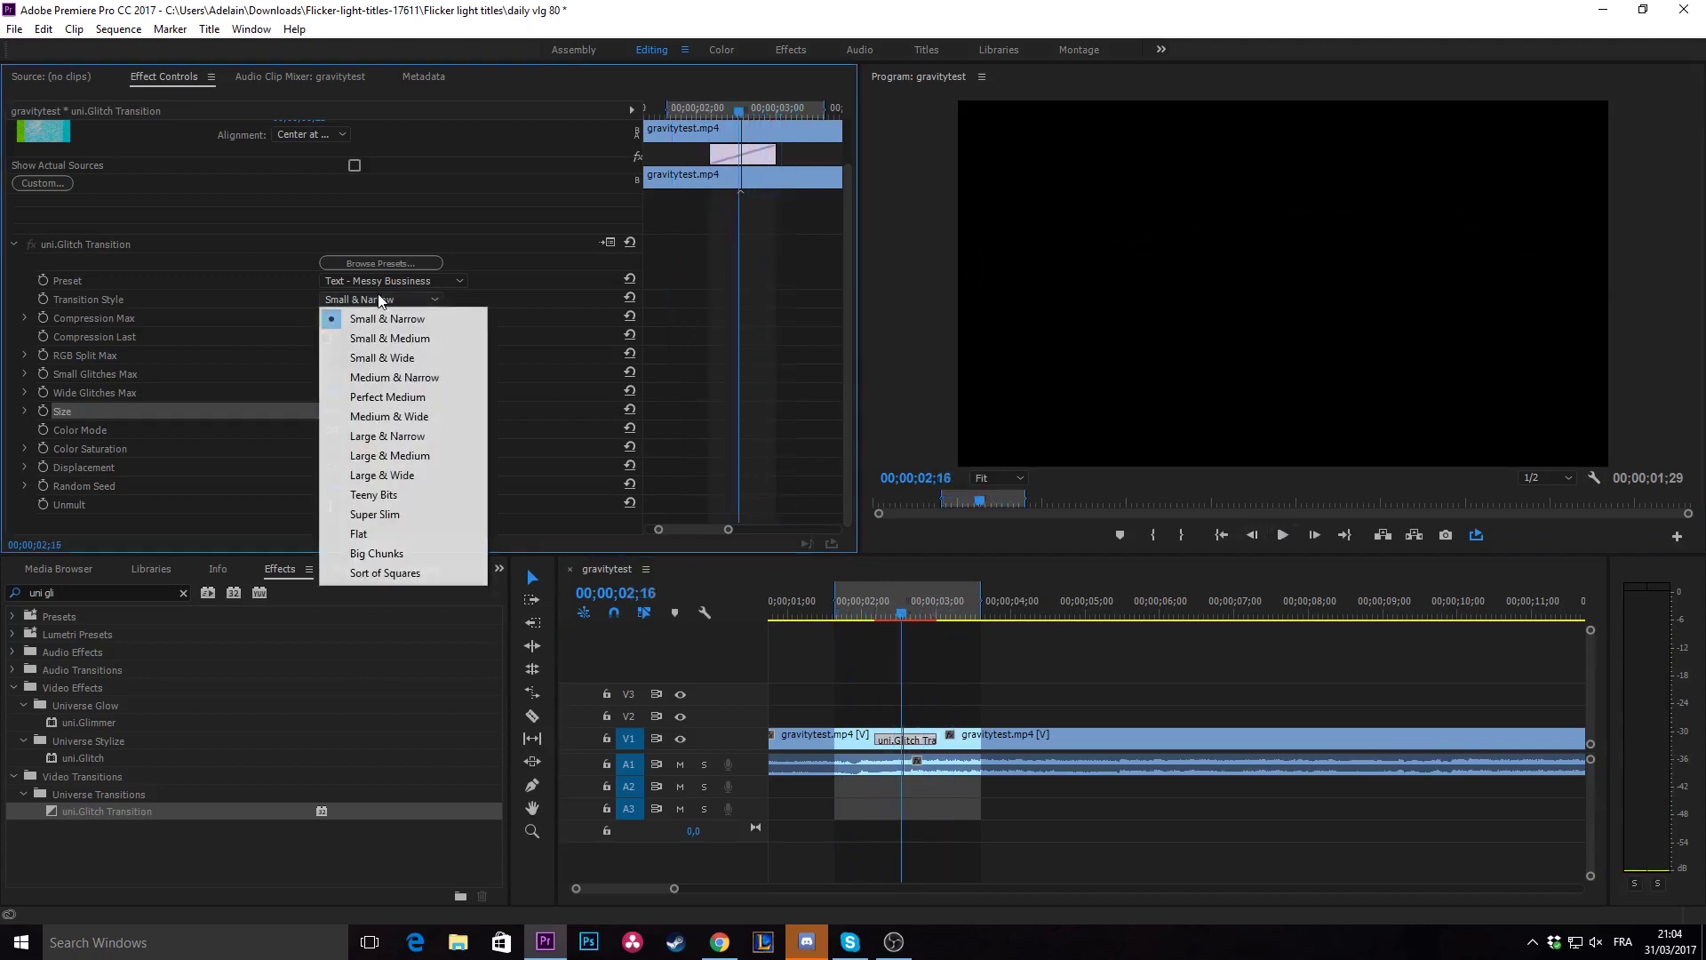
pyautogui.click(437, 417)
pyautogui.click(825, 602)
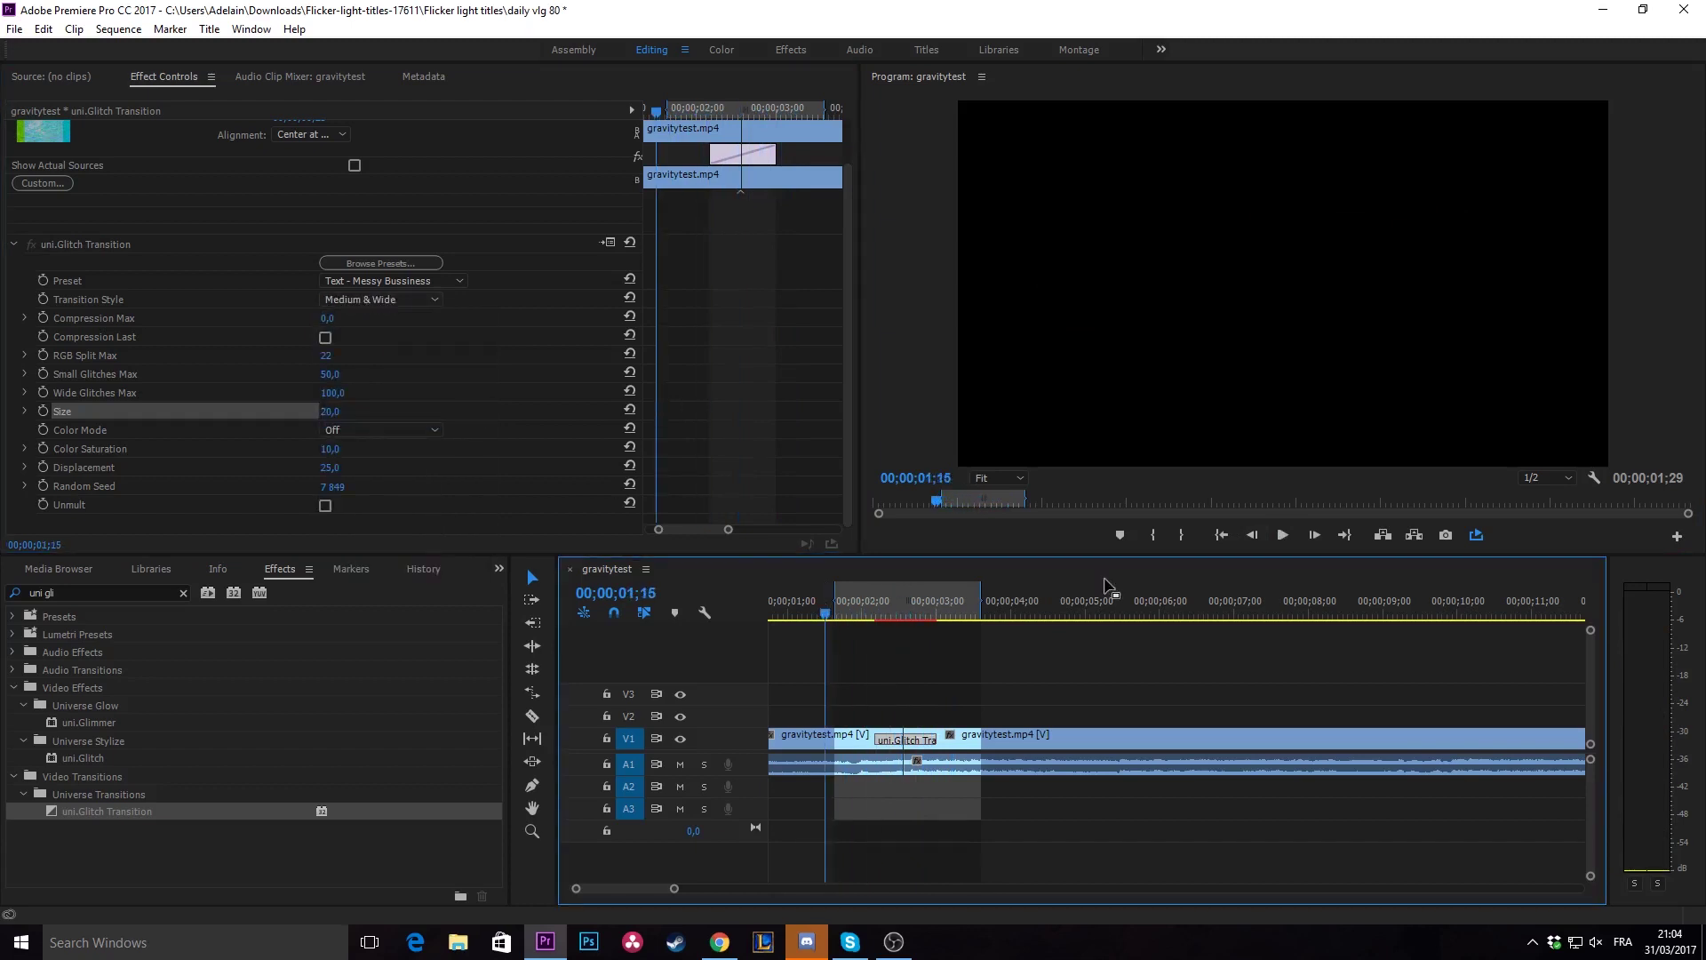
pyautogui.click(1277, 537)
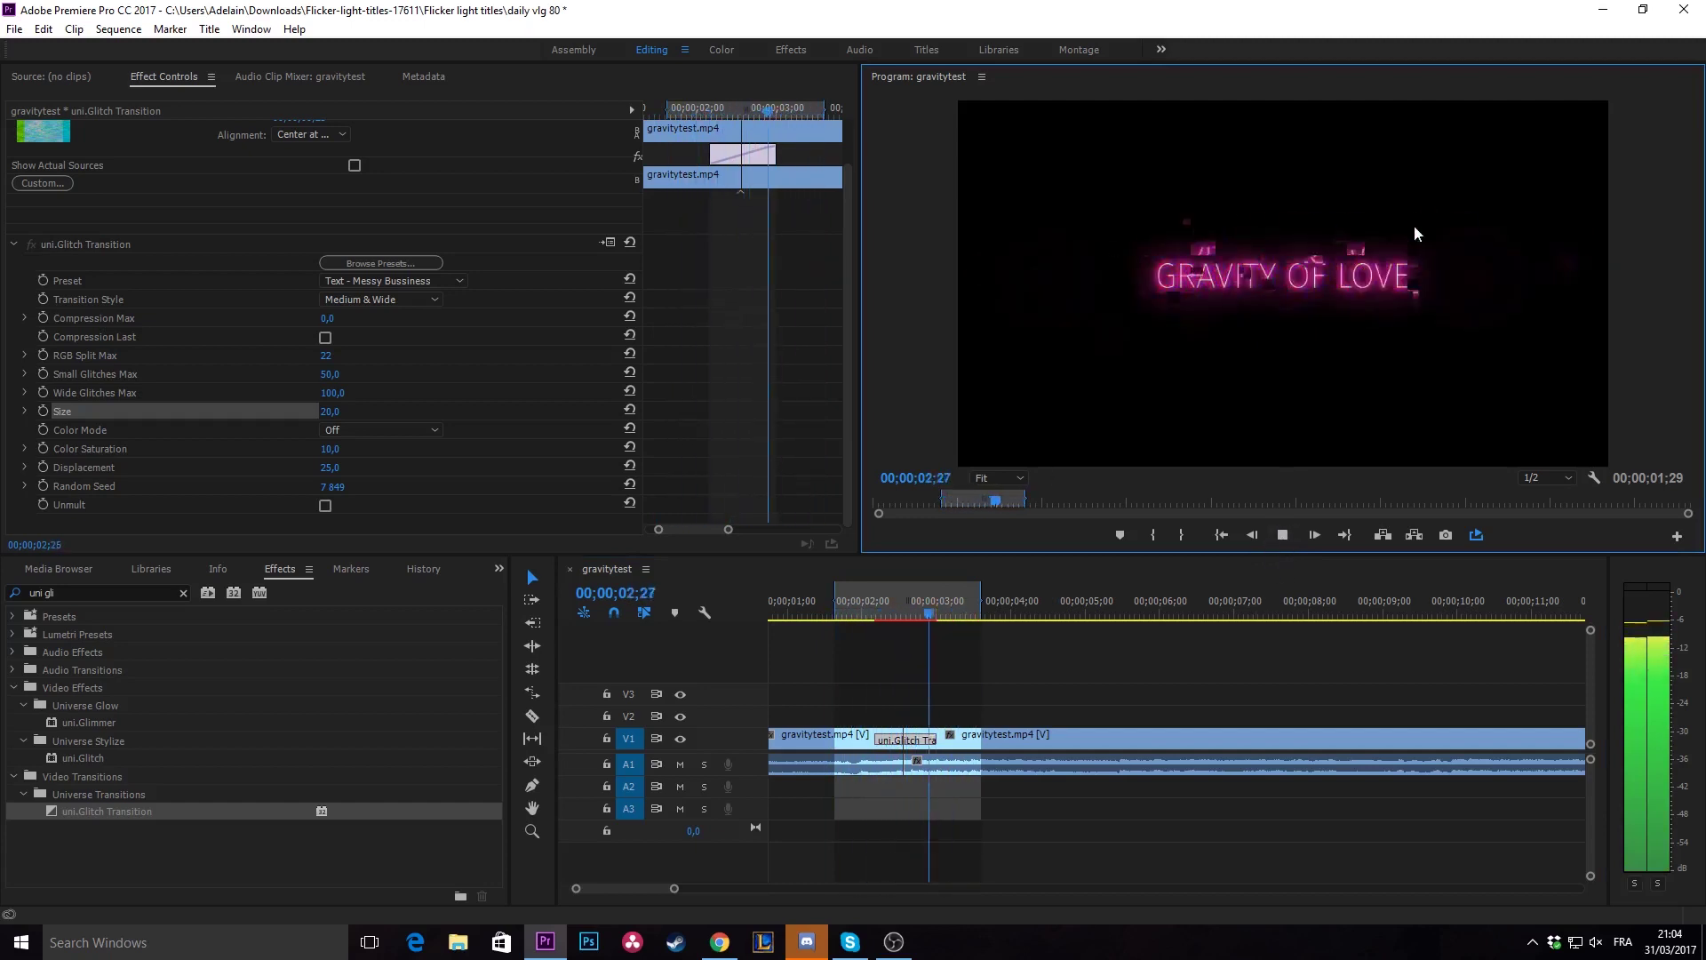
pyautogui.press('space')
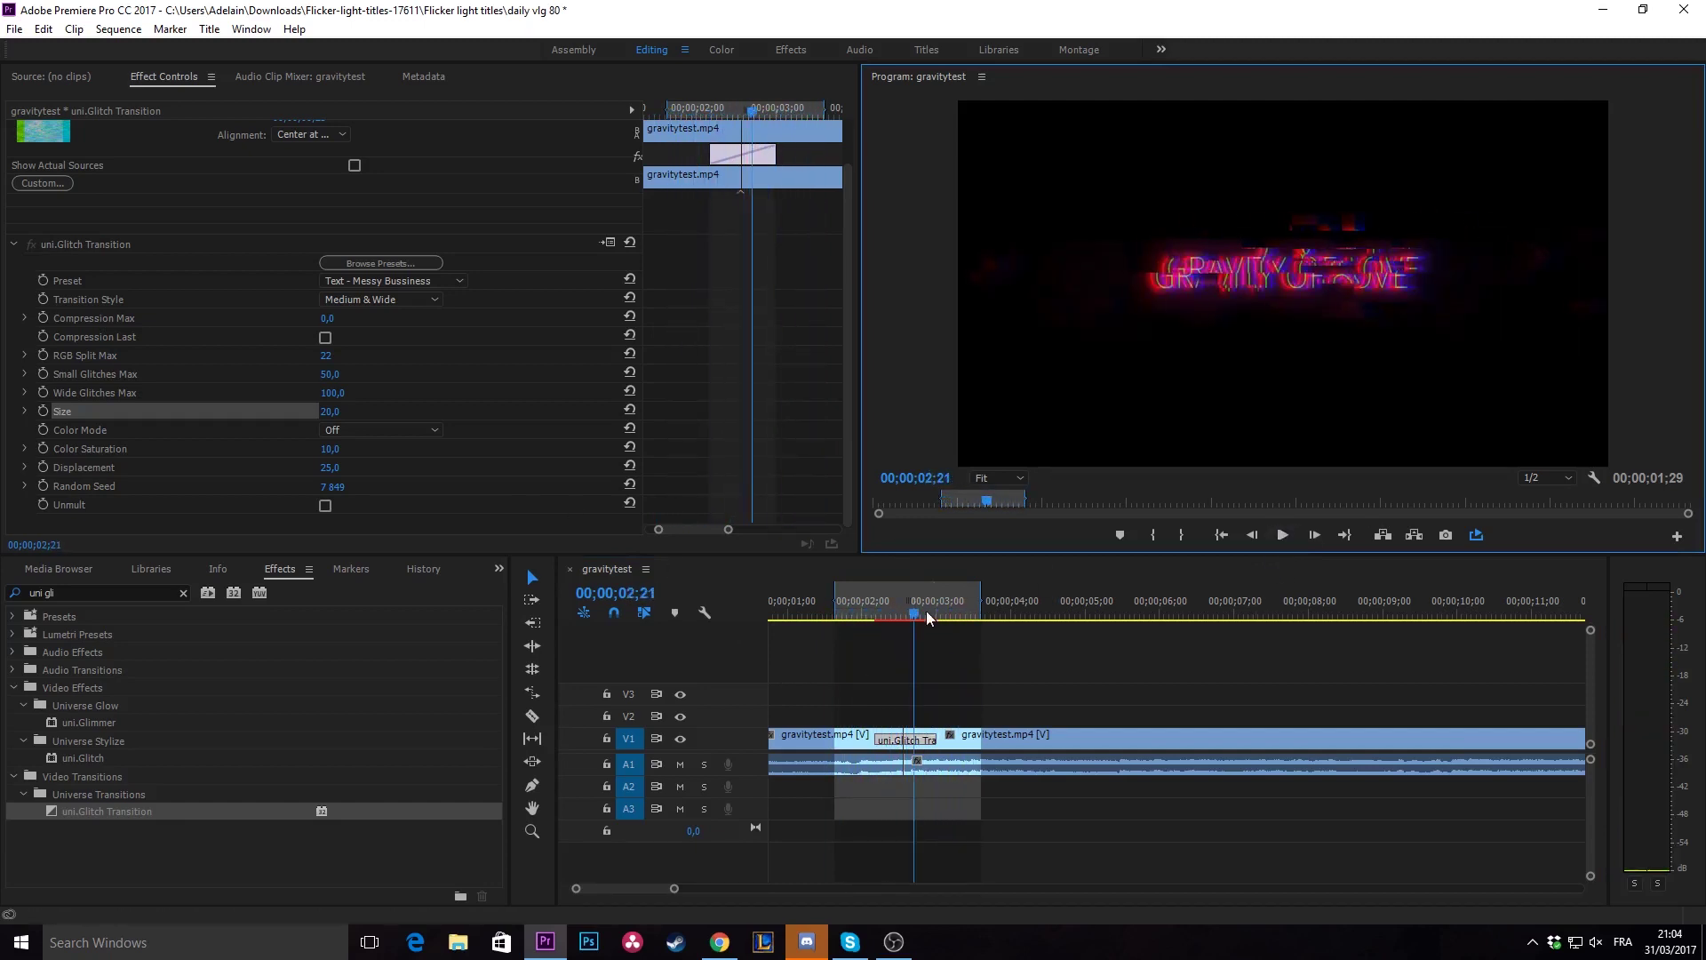
pyautogui.moveTo(933, 619); pyautogui.dragTo(909, 613)
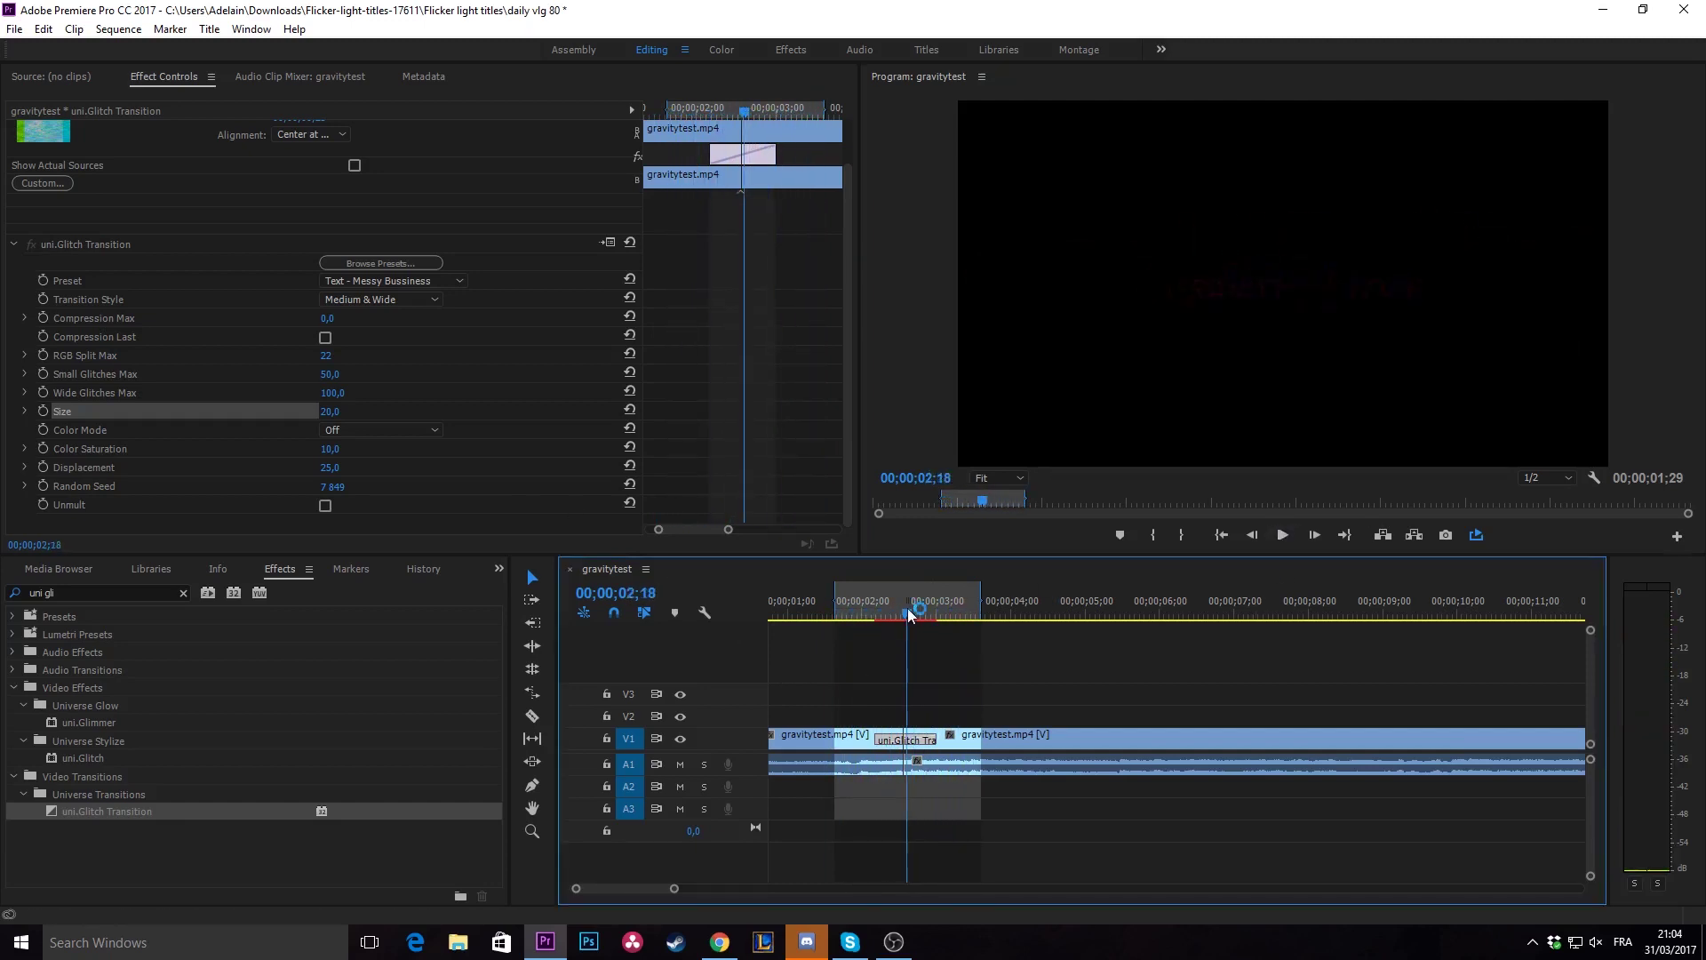
# Try the Super Slim transition style and preview it, stopping at 02;14.
pyautogui.click(393, 303)
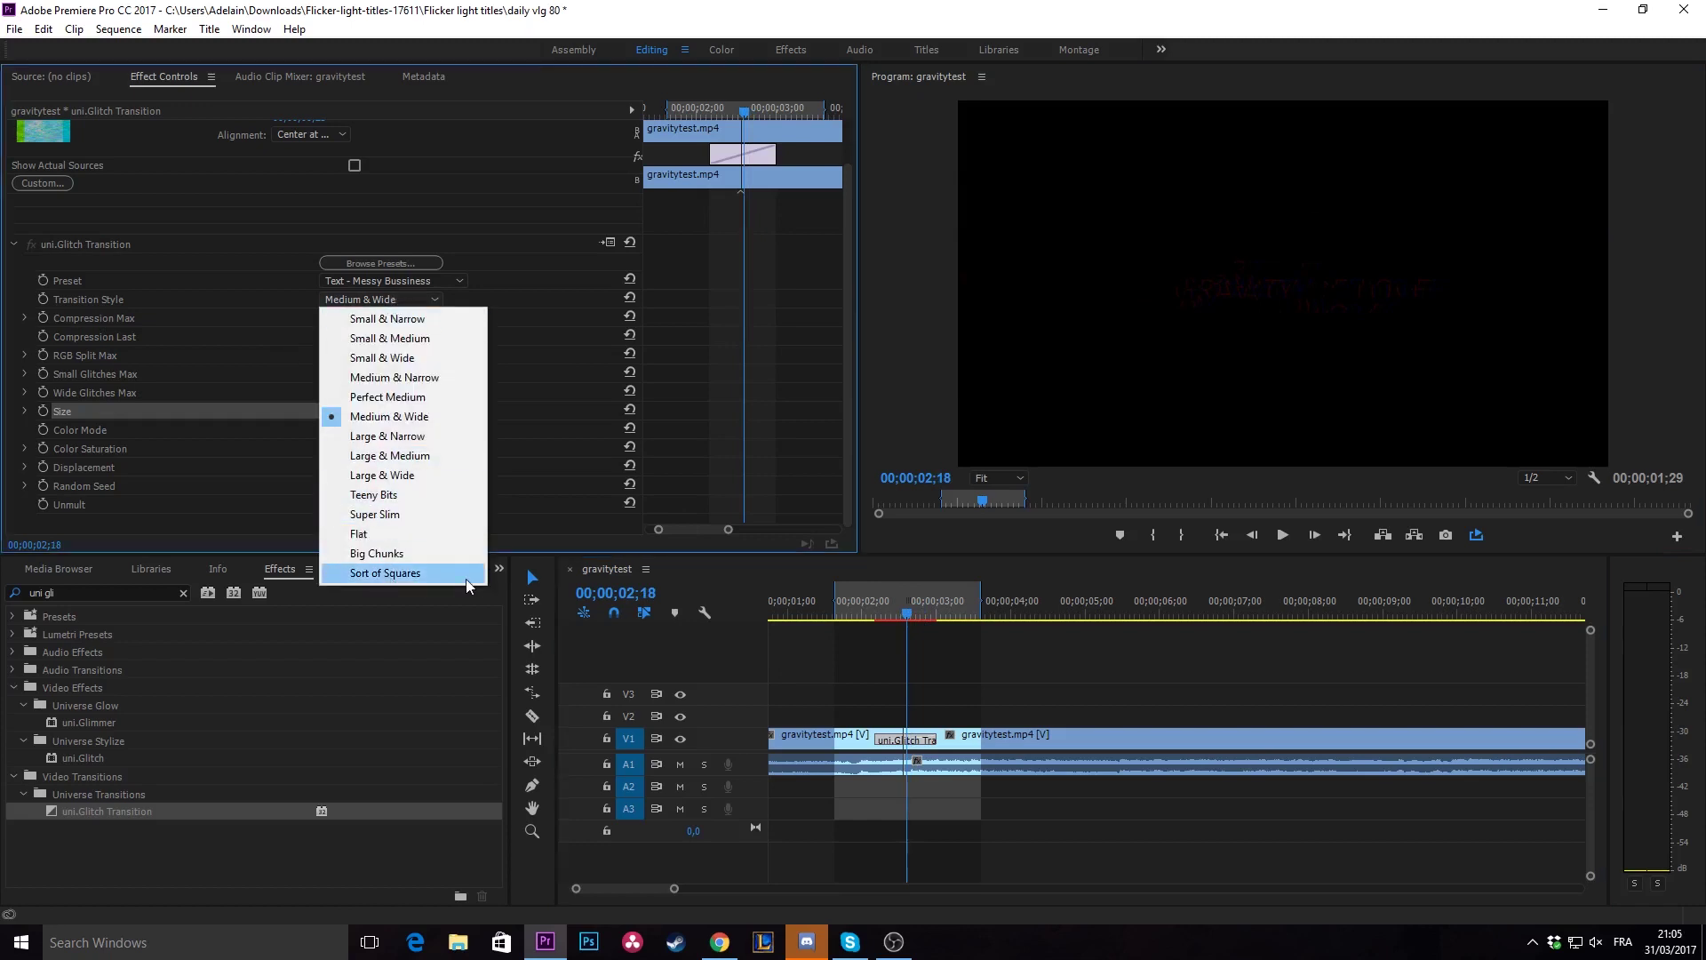
pyautogui.click(403, 517)
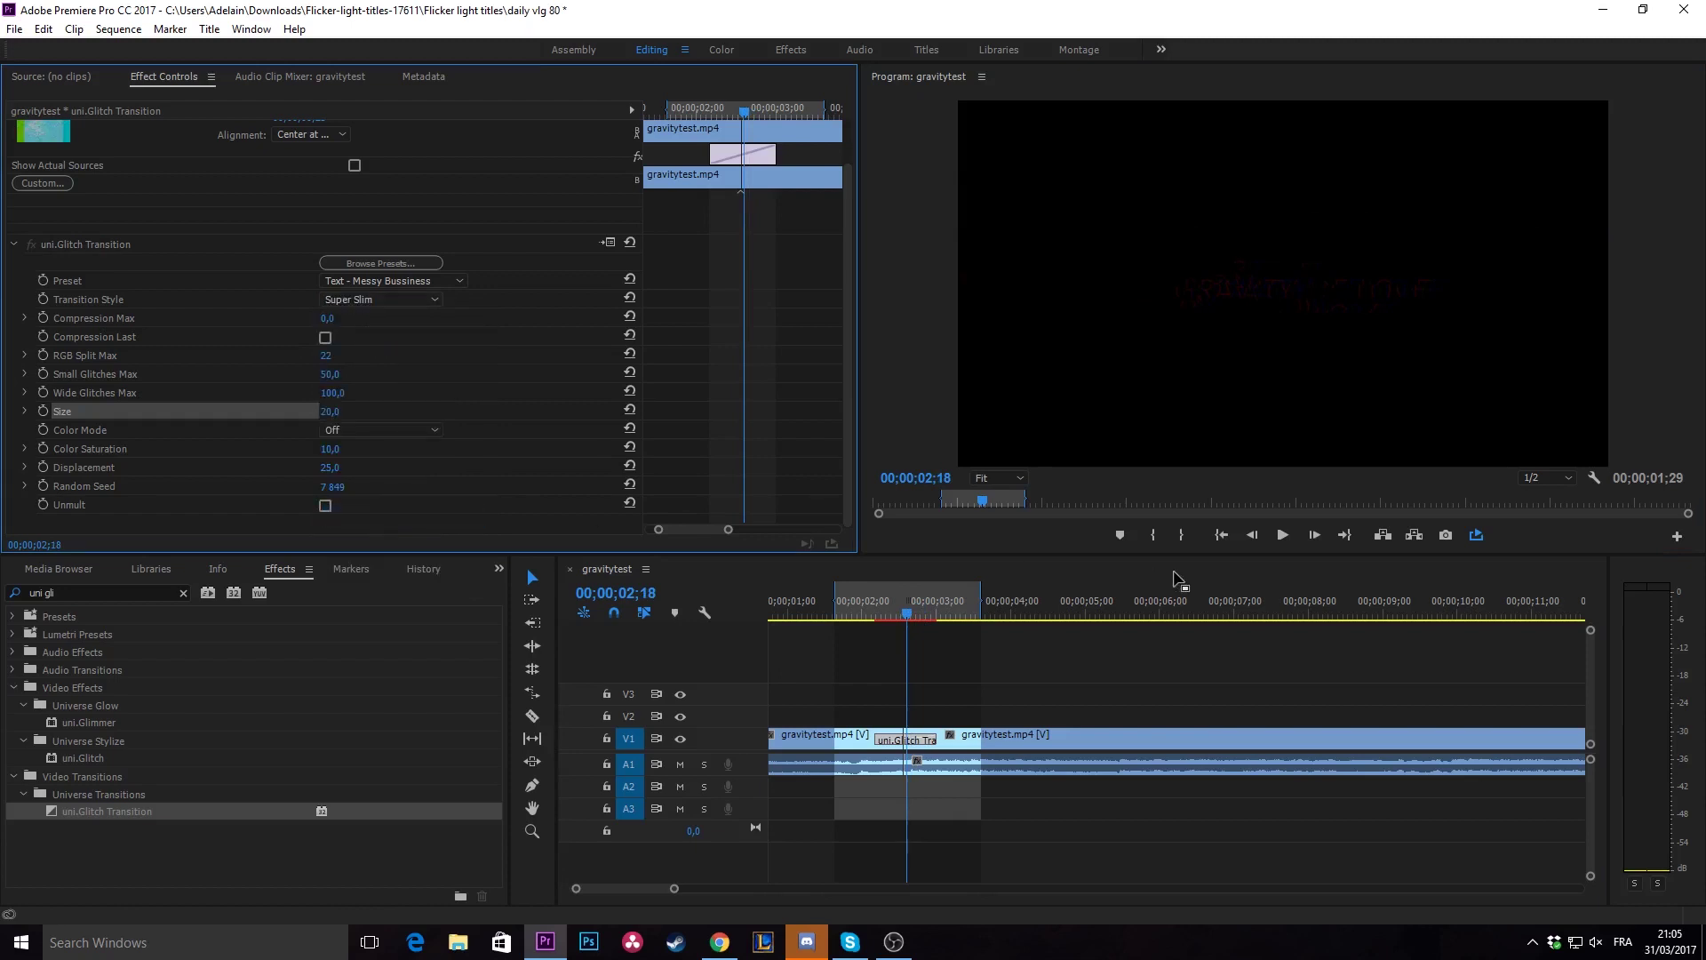
pyautogui.click(1280, 537)
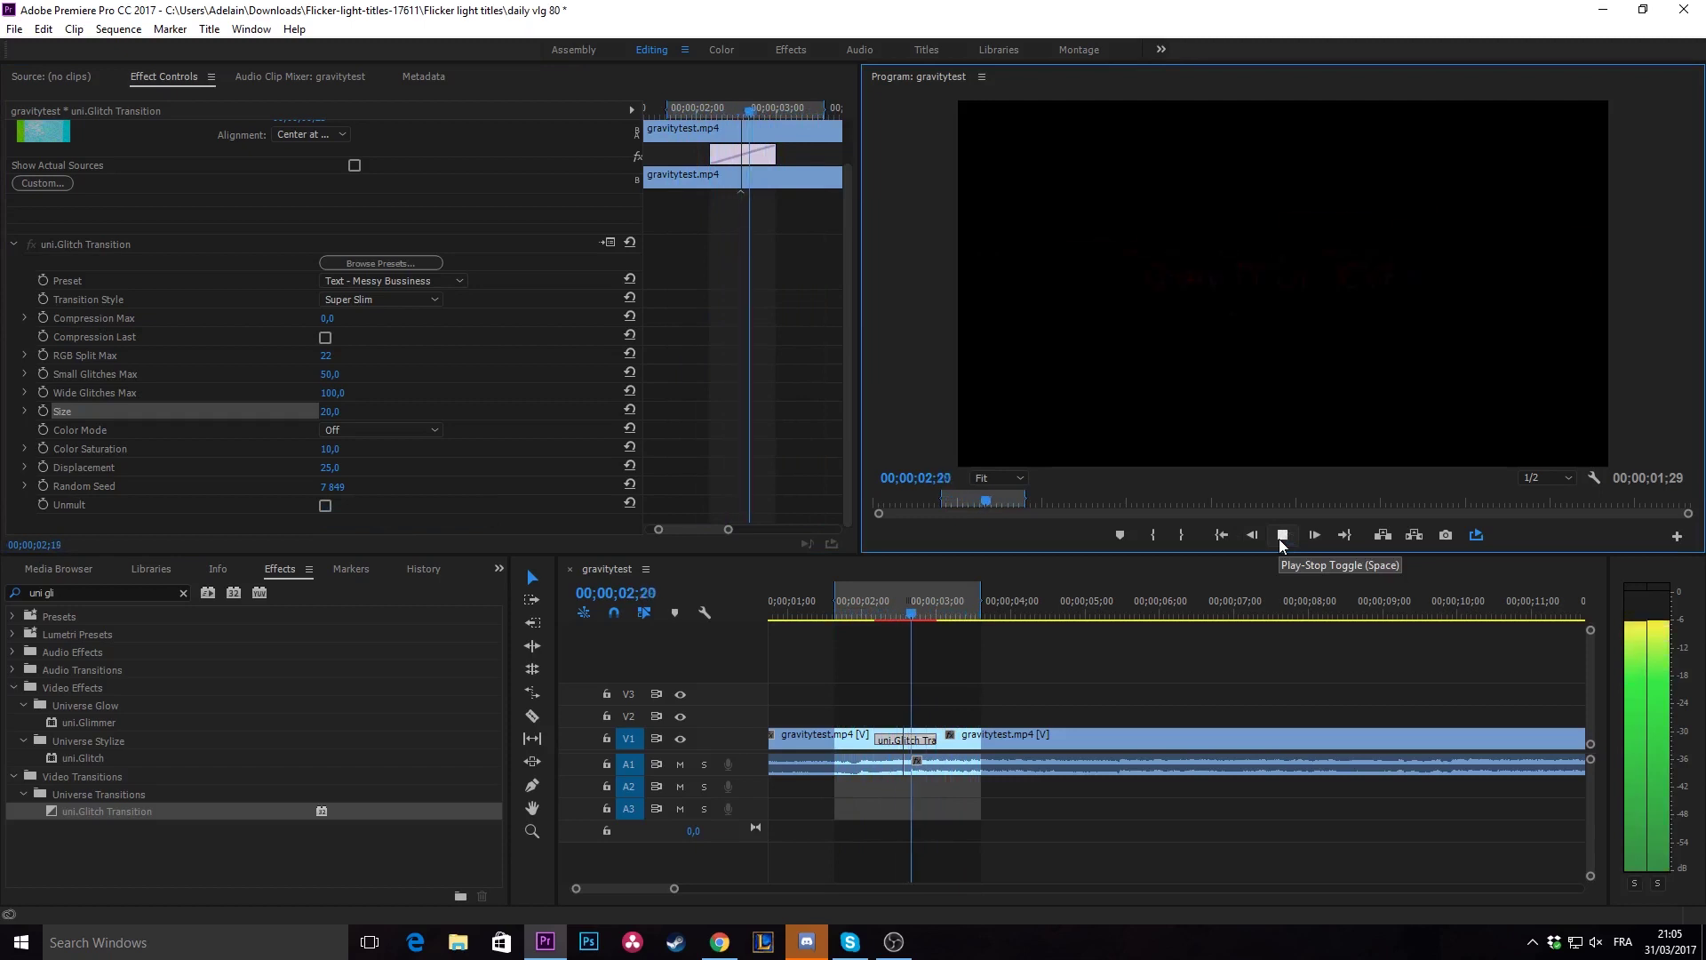
pyautogui.moveTo(904, 616); pyautogui.dragTo(900, 619)
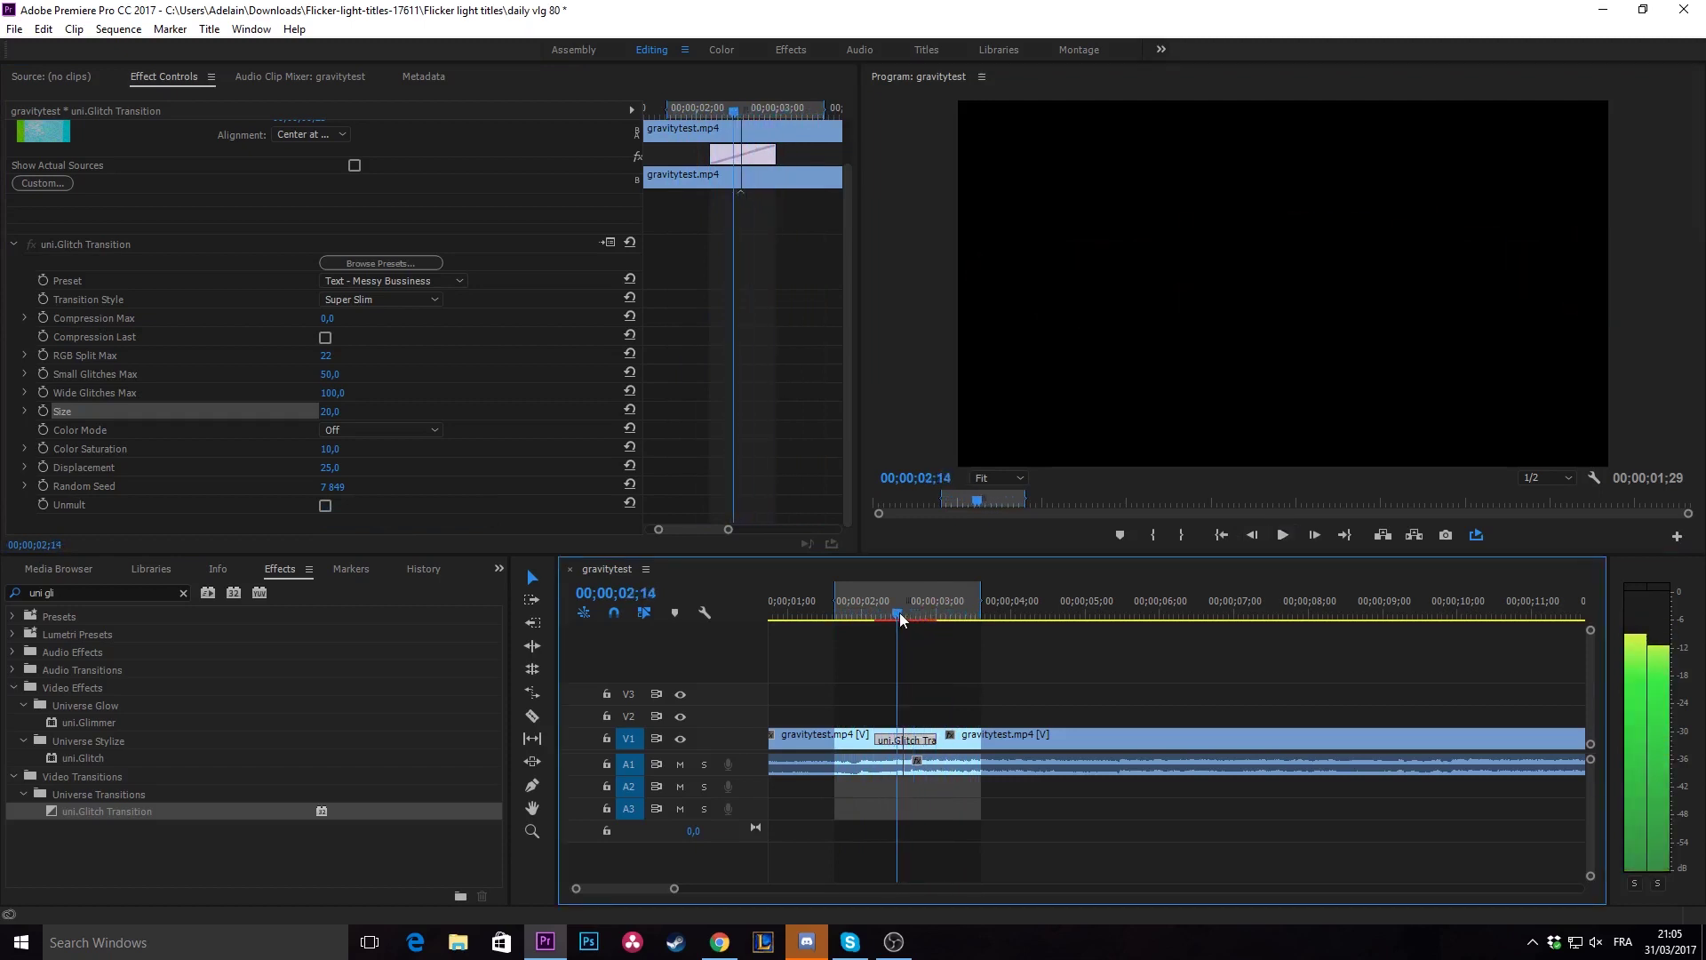
# Change Transition Style to Sort of Squares, replay, and reselect the transition at 02;16.
pyautogui.click(342, 301)
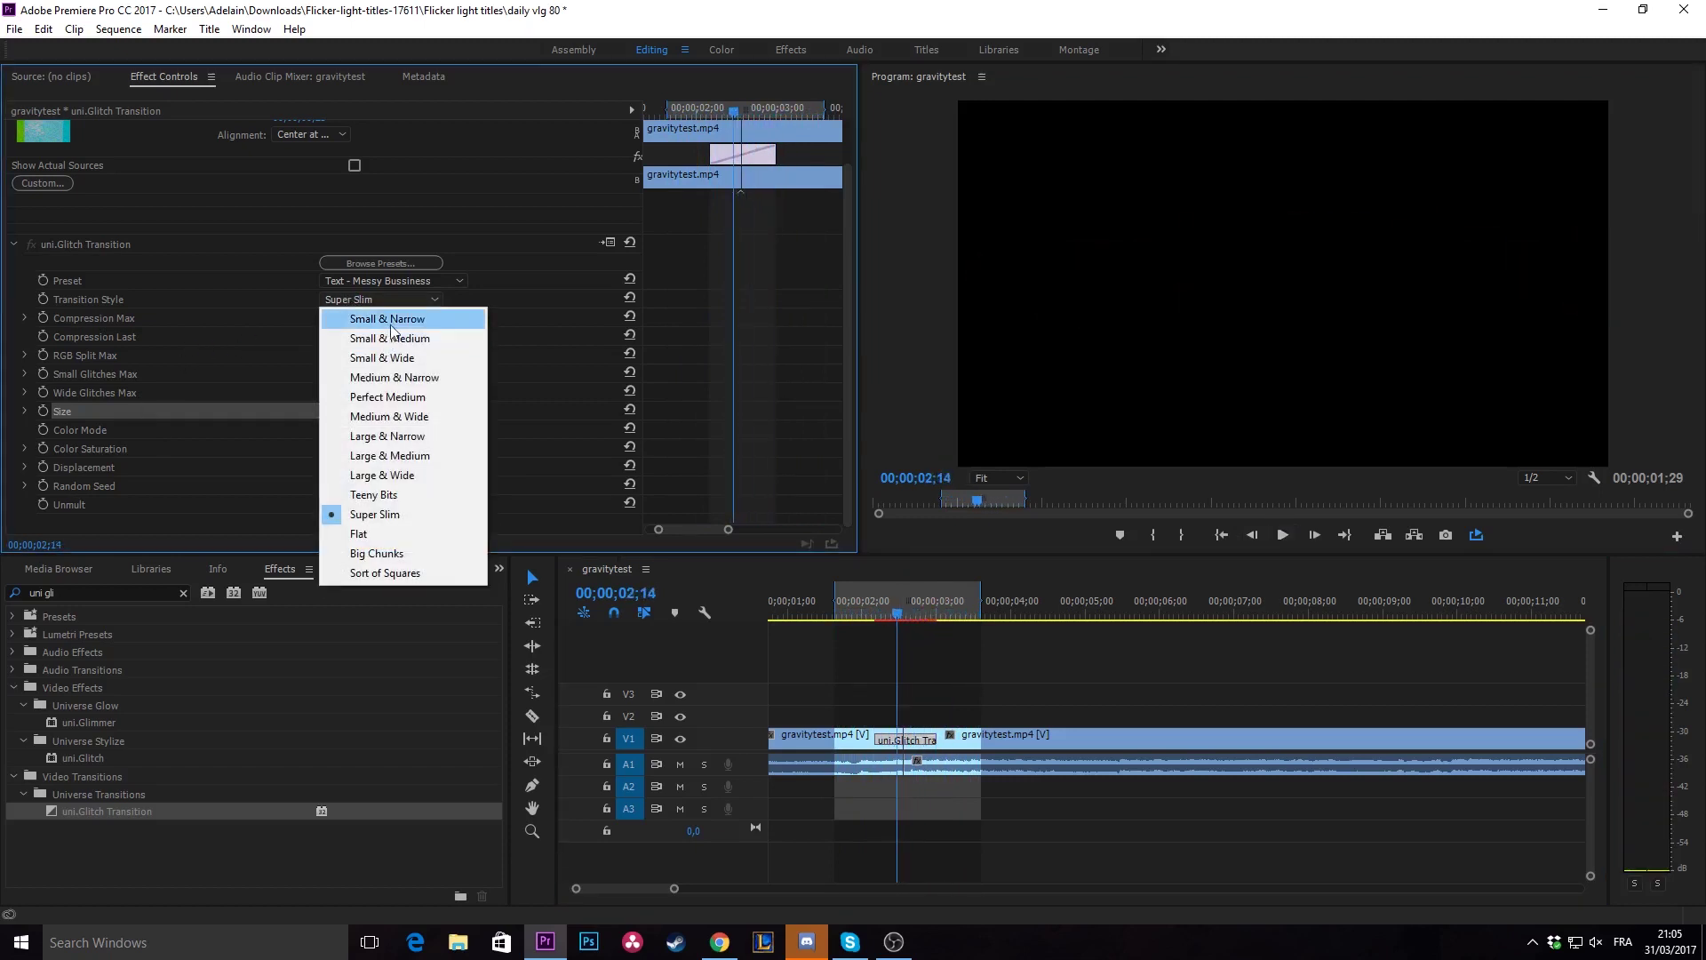
pyautogui.click(385, 573)
pyautogui.click(1282, 535)
pyautogui.click(904, 618)
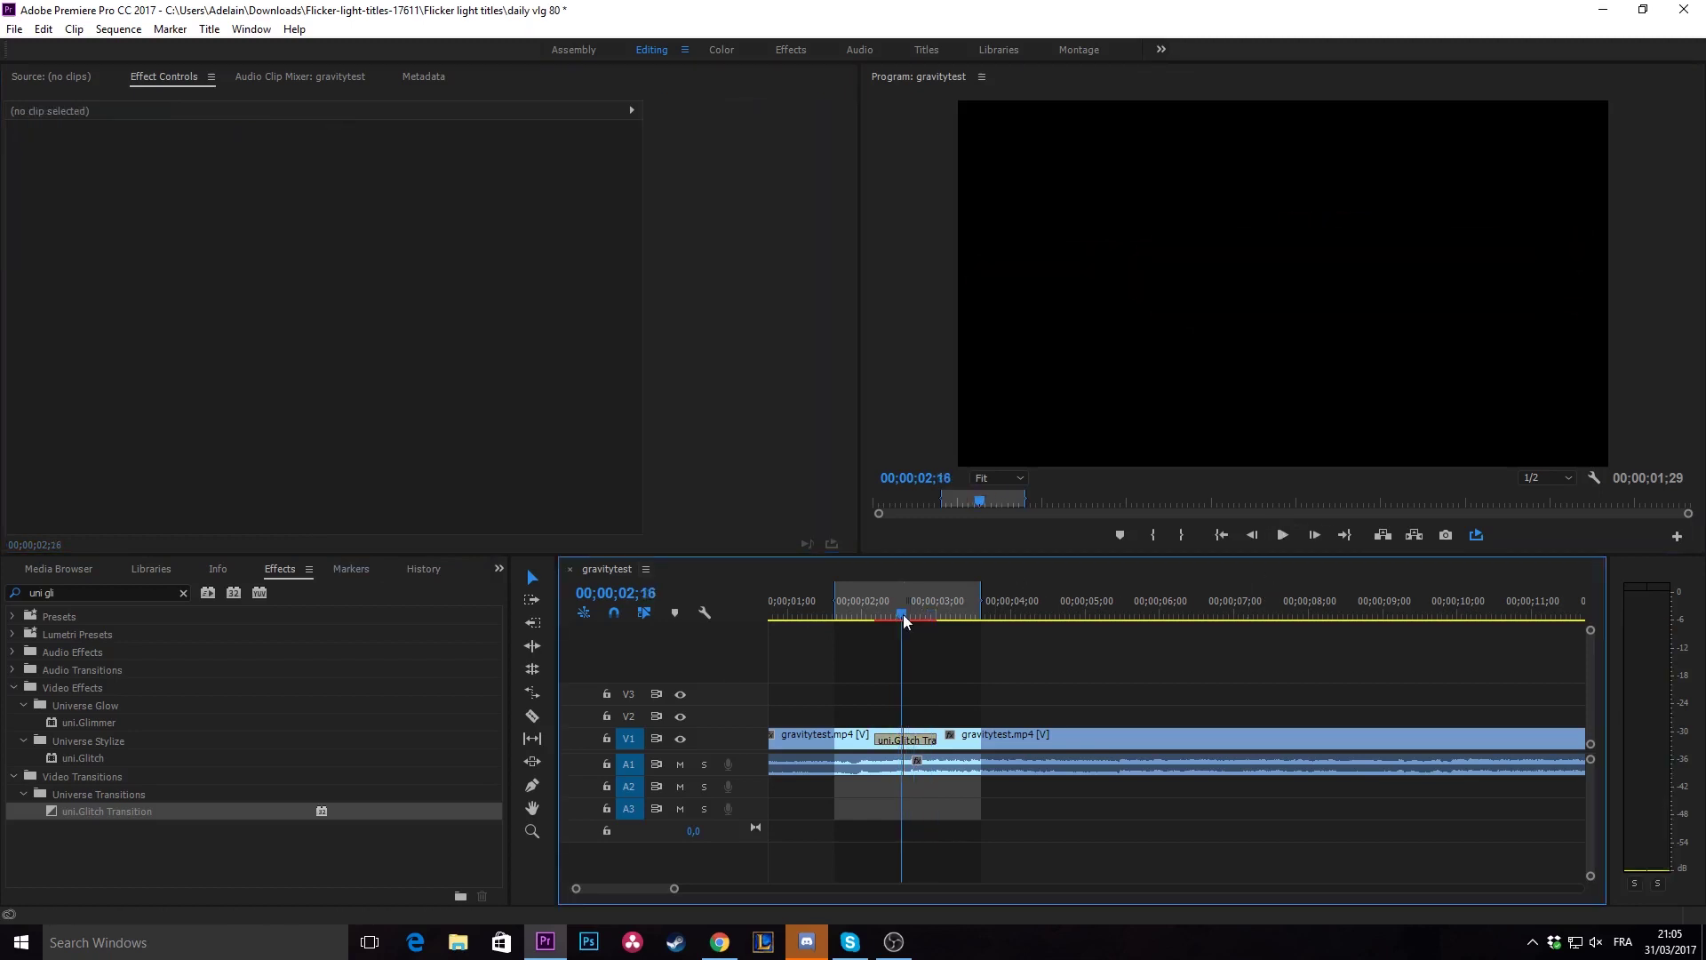
pyautogui.click(901, 741)
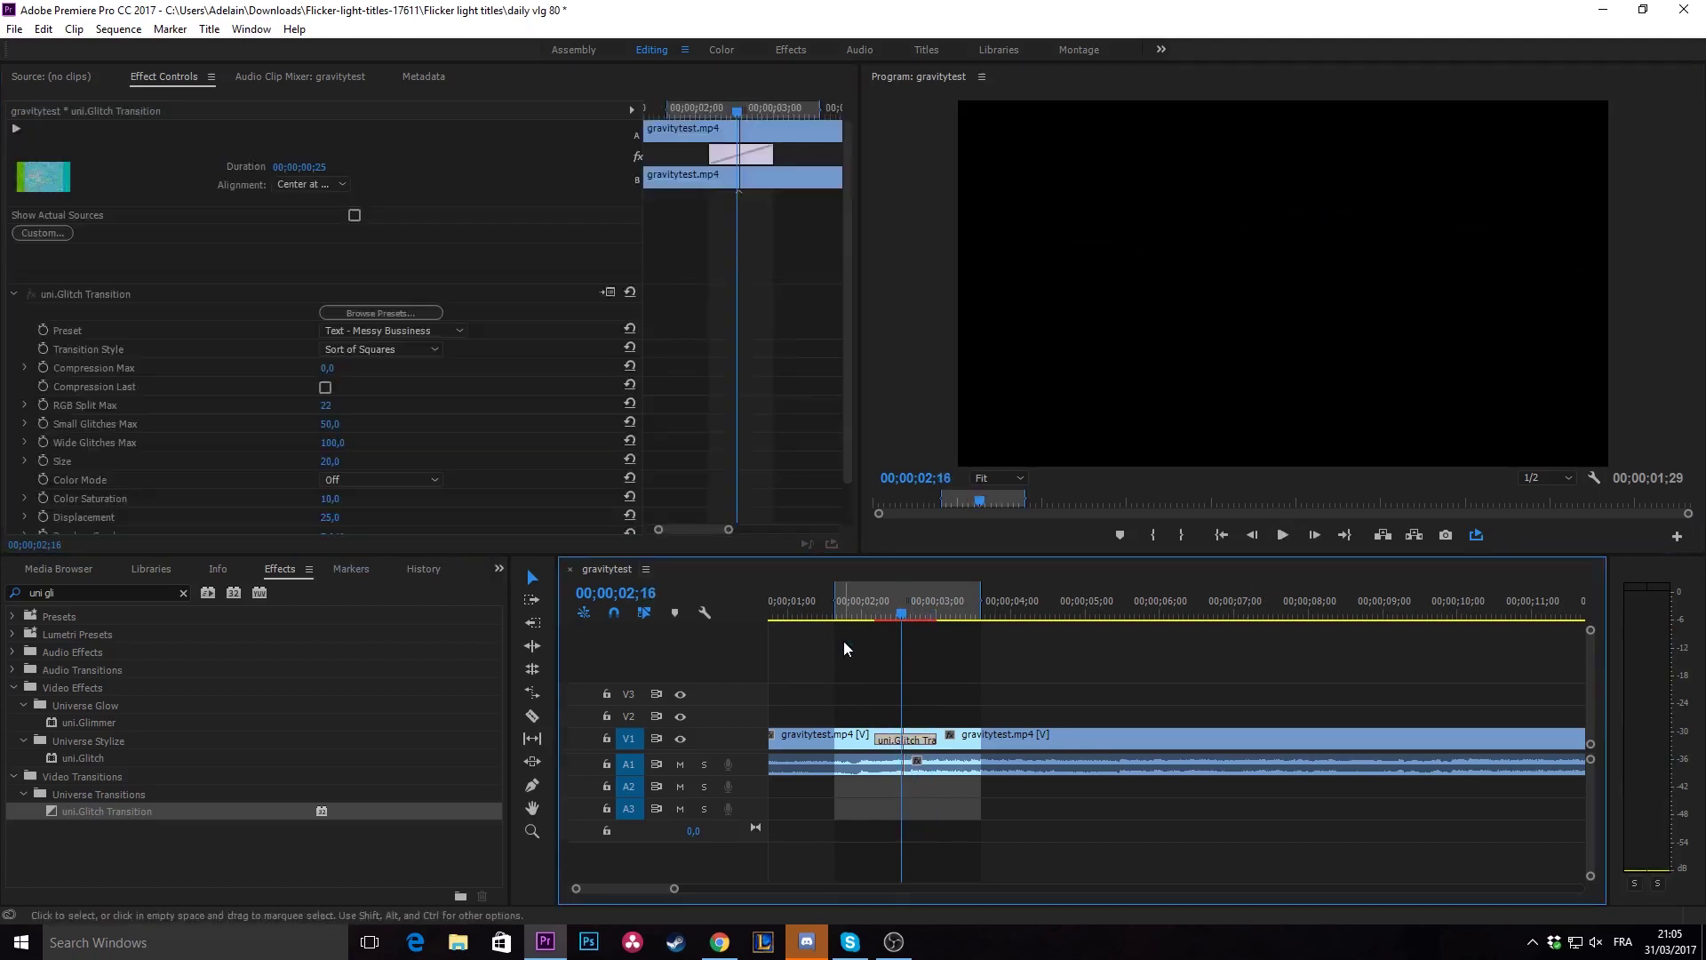